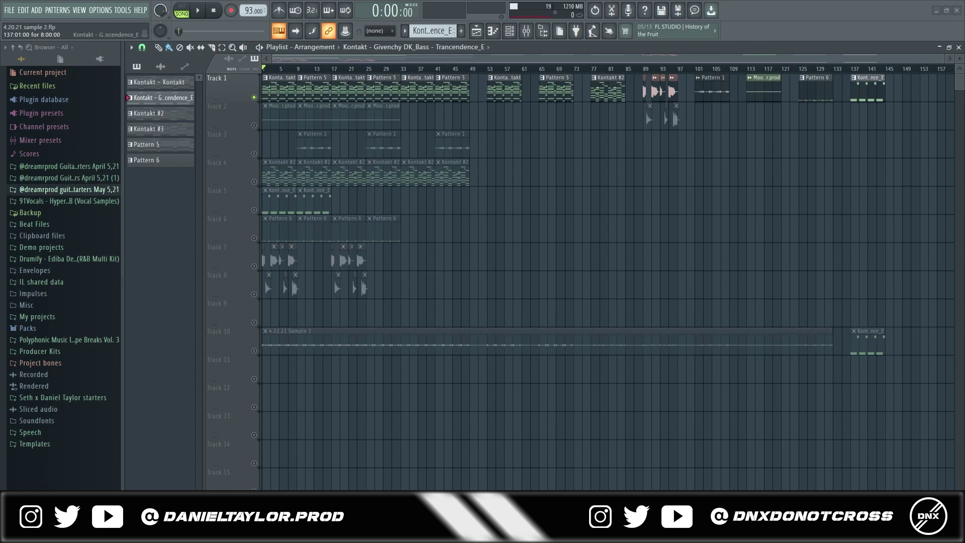
Step: Reactivate every playlist track except Track 10 and play the full arrangement from the beginning
{"action": "double_click", "coordinate": [281, 86]}
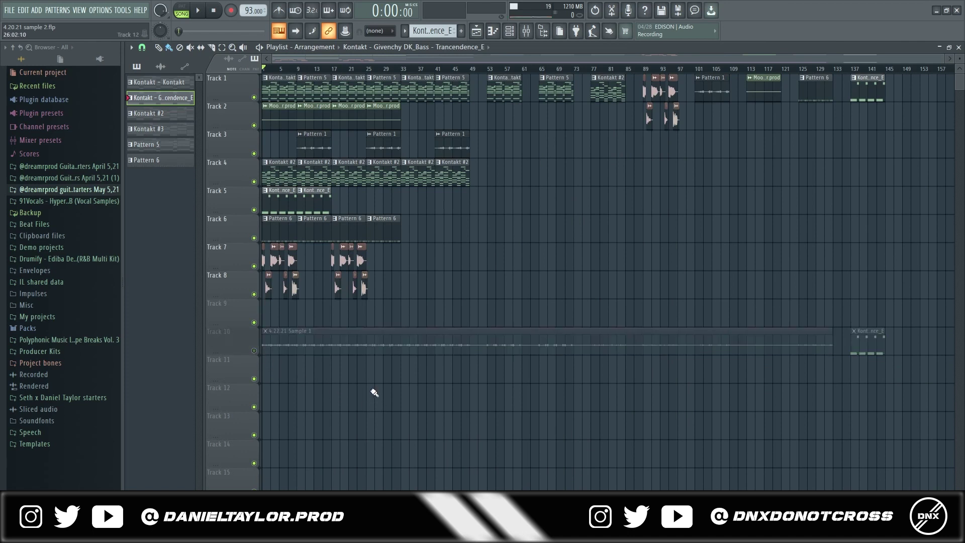
{"action": "key", "text": "space"}
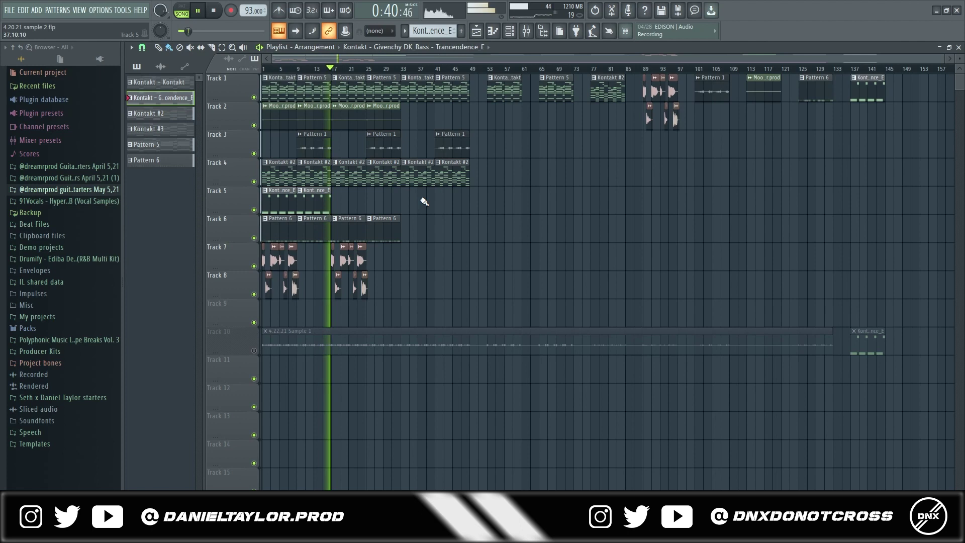
{"action": "key", "text": "space"}
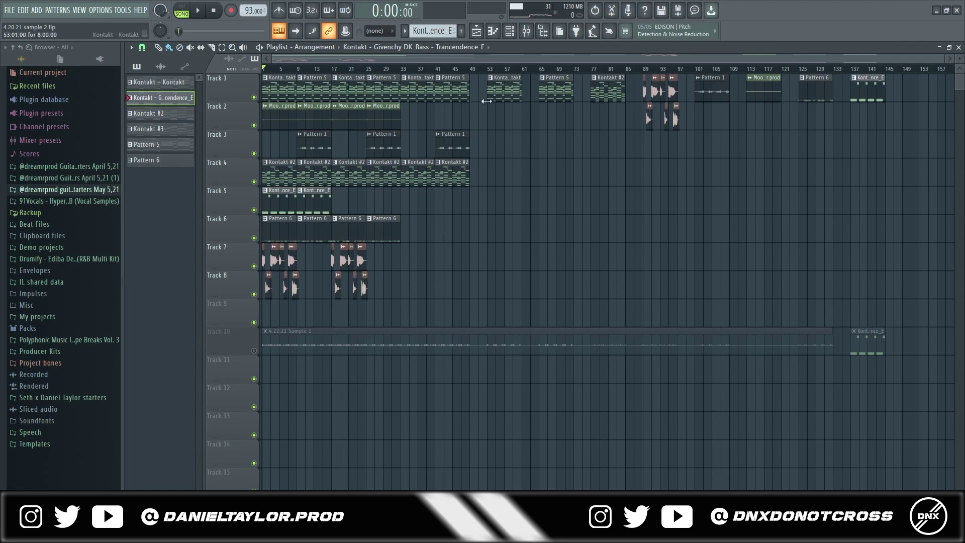
Step: Solo Track 1 in the playlist and check the first Fruity parametric EQ 2 on mixer Insert 1
{"action": "right_click", "coordinate": [253, 97]}
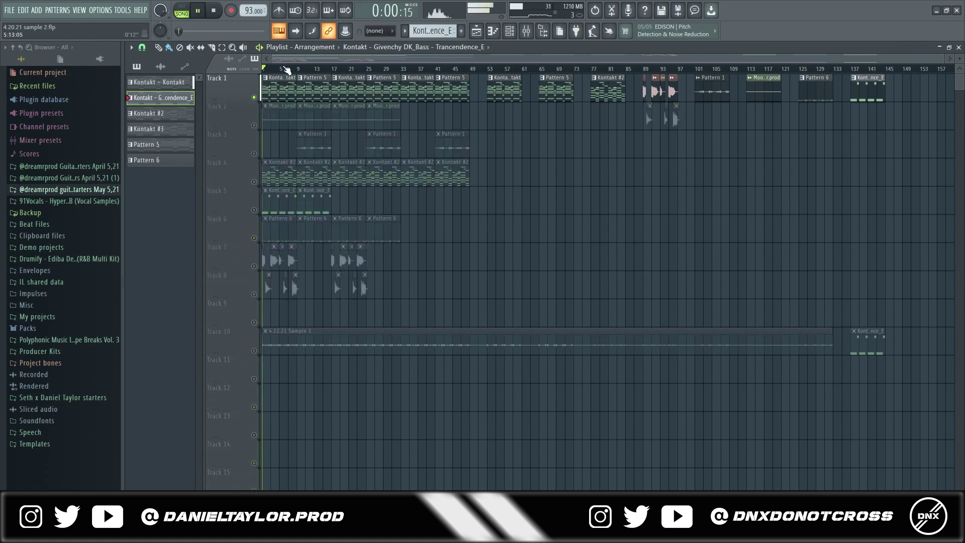
{"action": "left_click", "coordinate": [526, 31]}
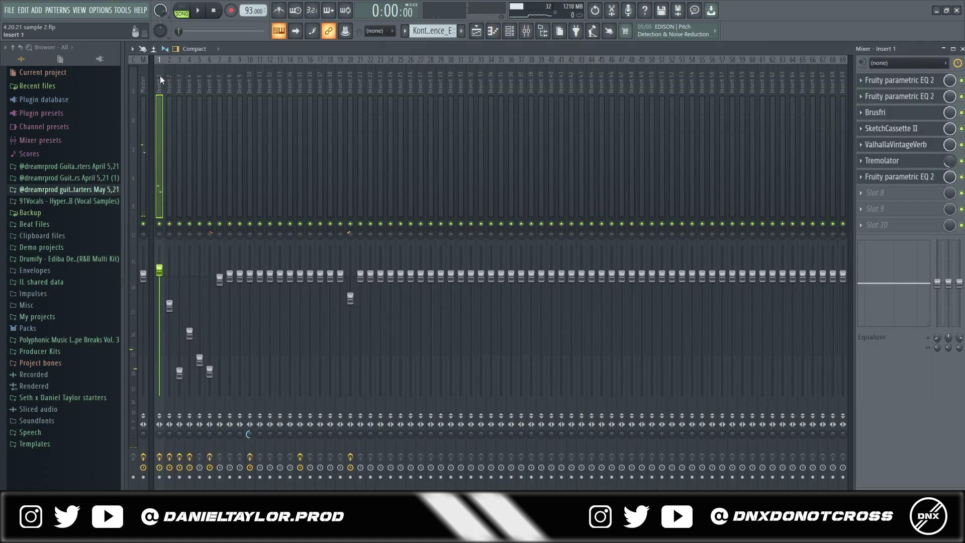
{"action": "left_click", "coordinate": [903, 83]}
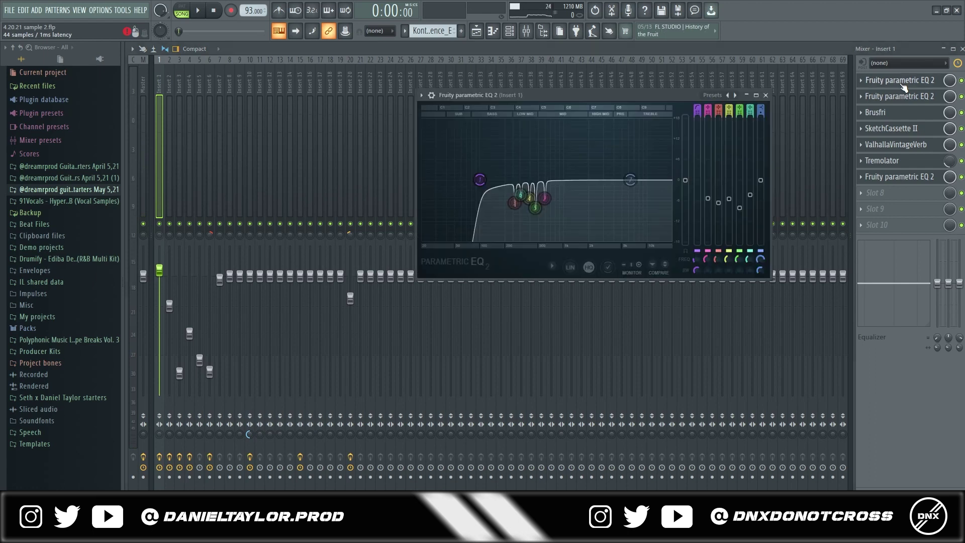
{"action": "left_click", "coordinate": [769, 92]}
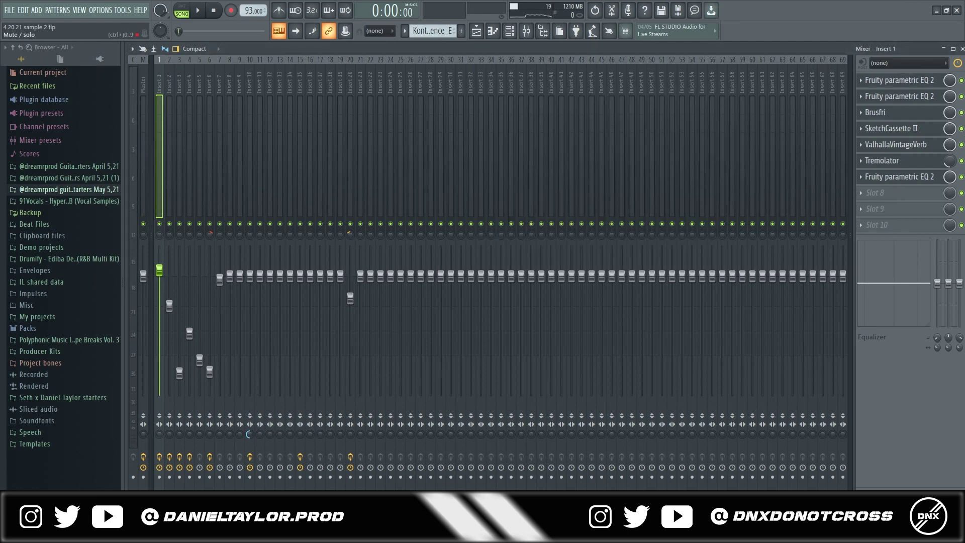
Step: Bypass the second and last Fruity parametric EQ 2 on Insert 1 and open the first one
{"action": "left_click", "coordinate": [961, 80]}
{"action": "left_click", "coordinate": [961, 177]}
{"action": "left_click", "coordinate": [934, 85]}
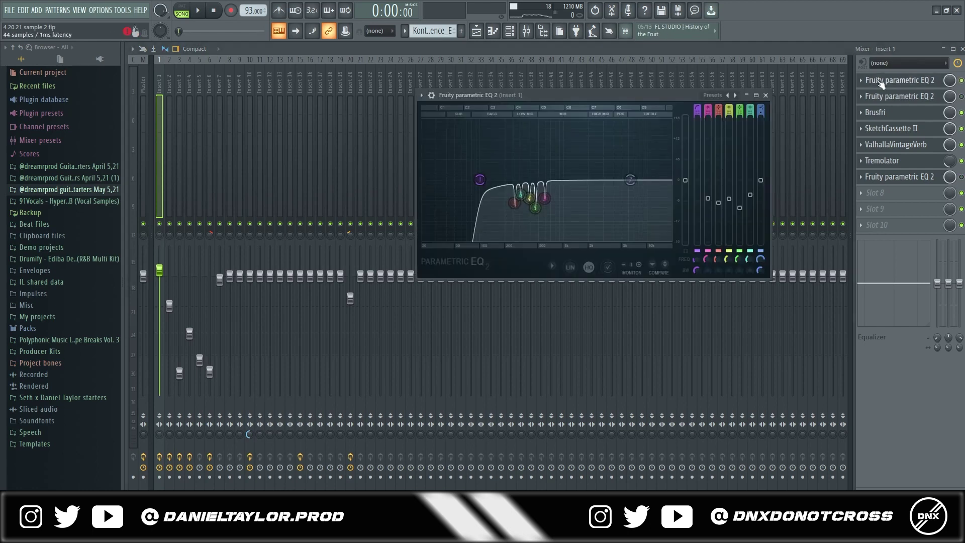
Step: Examine the low cut and narrow dips in the first EQ on Insert 1, moving its window clear
{"action": "left_click_drag", "start_coordinate": [623, 98], "coordinate": [652, 102]}
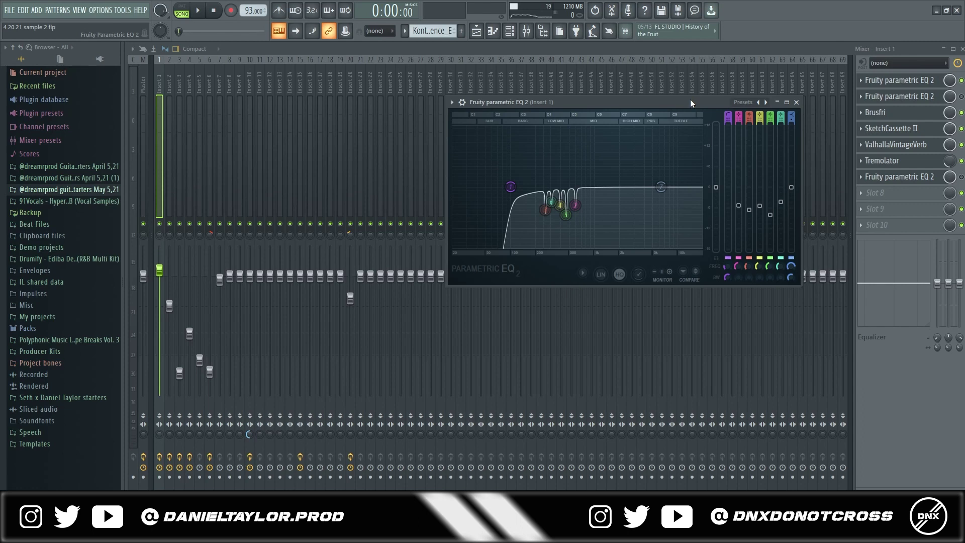
{"action": "mouse_move", "coordinate": [689, 105]}
{"action": "left_mouse_down"}
{"action": "mouse_move", "coordinate": [694, 92]}
{"action": "mouse_move", "coordinate": [682, 91]}
{"action": "left_mouse_up"}
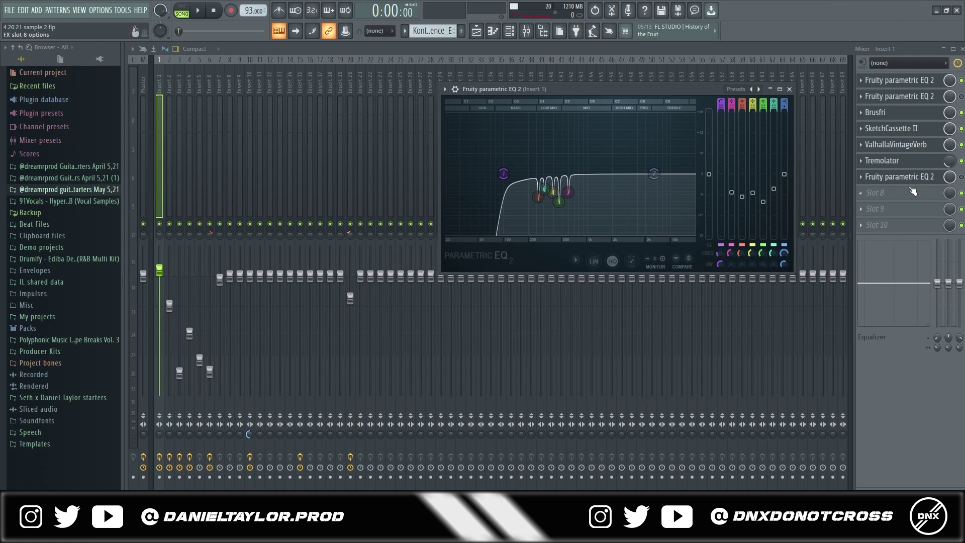
{"action": "left_click", "coordinate": [899, 176]}
{"action": "left_click", "coordinate": [897, 80]}
{"action": "left_click_drag", "start_coordinate": [656, 92], "coordinate": [659, 89]}
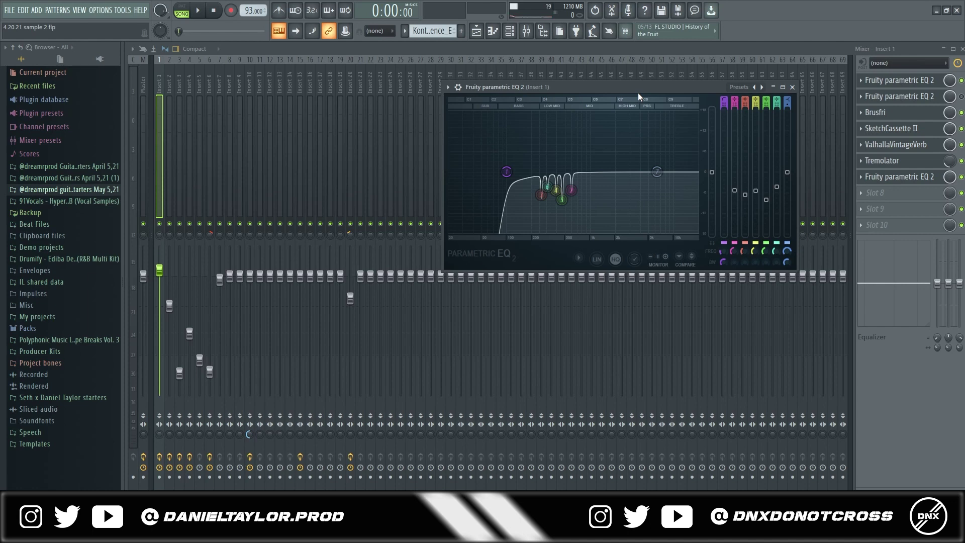
{"action": "mouse_move", "coordinate": [676, 85]}
{"action": "left_mouse_down"}
{"action": "mouse_move", "coordinate": [680, 75]}
{"action": "mouse_move", "coordinate": [683, 85]}
{"action": "left_mouse_up"}
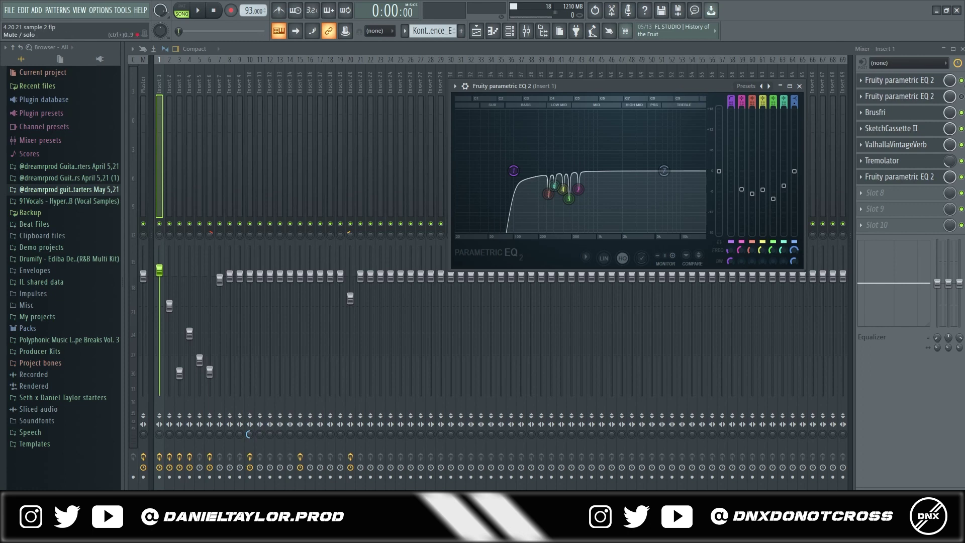
Step: Compare playback of the soloed track with all three Insert 1 EQs bypassed and with all three enabled
{"action": "key", "text": "Escape"}
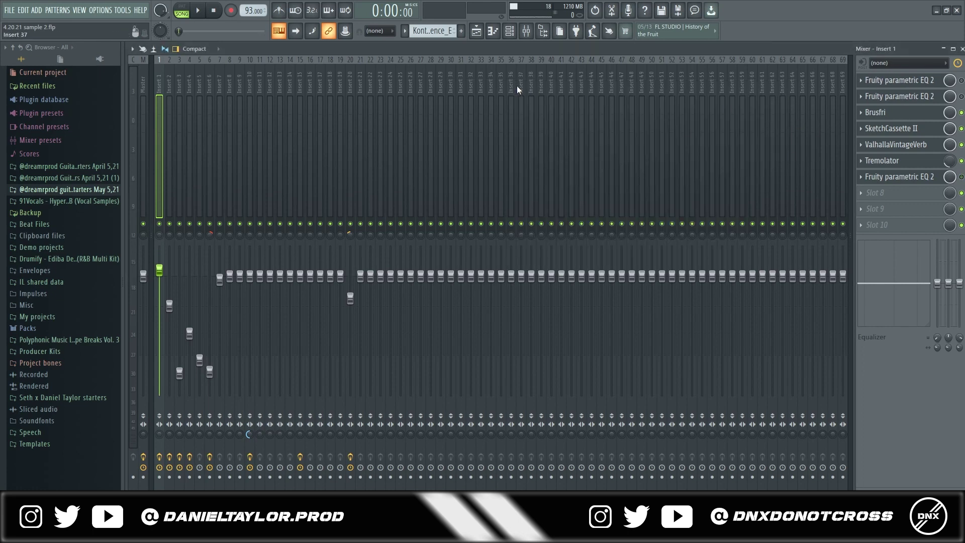
{"action": "left_click", "coordinate": [917, 87]}
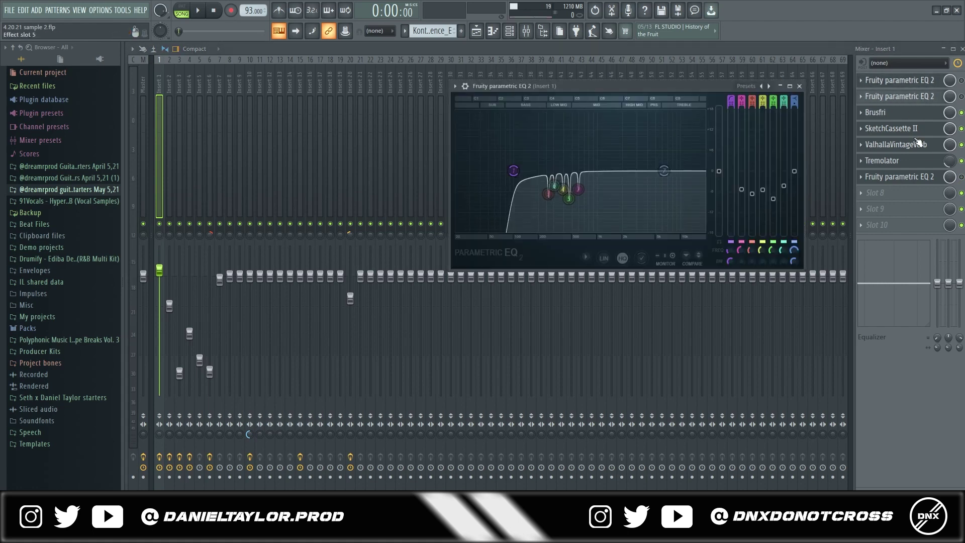
{"action": "left_click", "coordinate": [780, 86]}
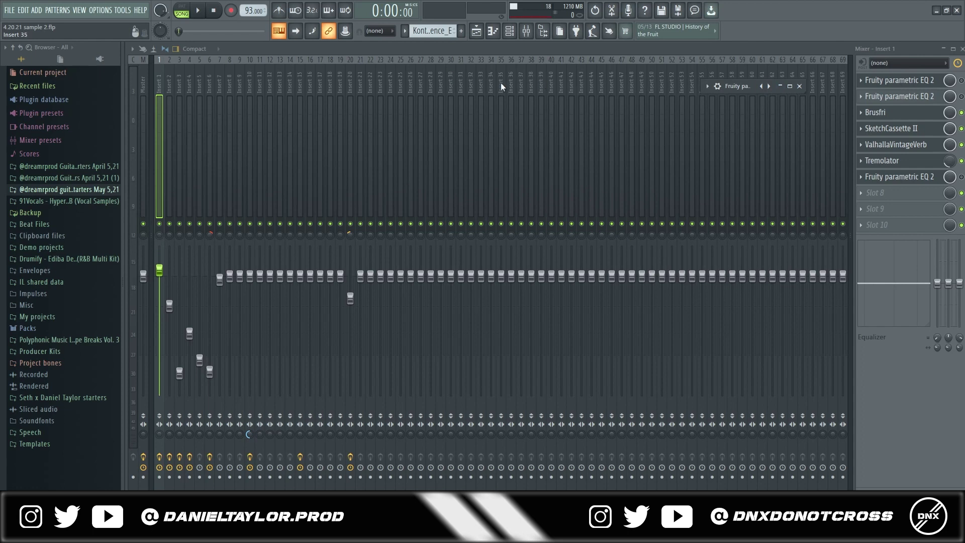
{"action": "key", "text": "space"}
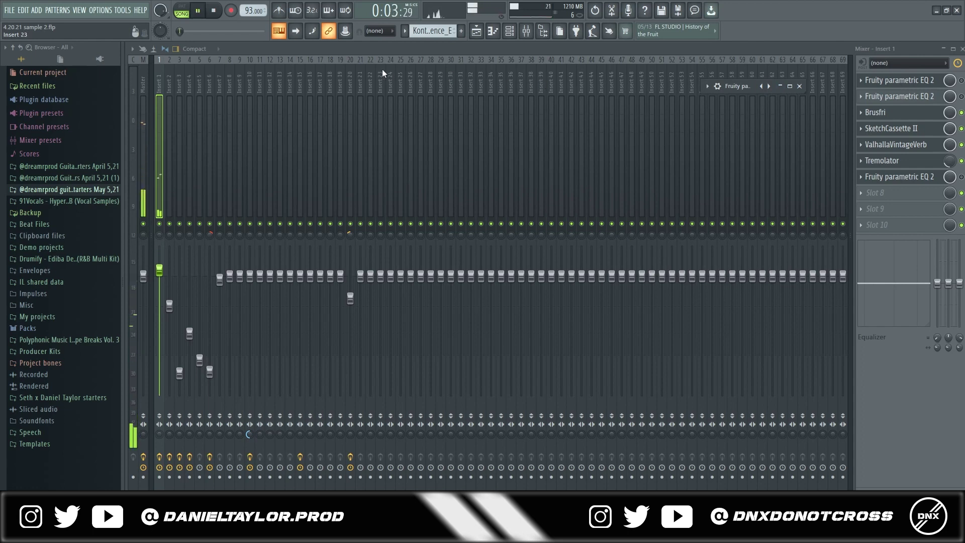
{"action": "key", "text": "space"}
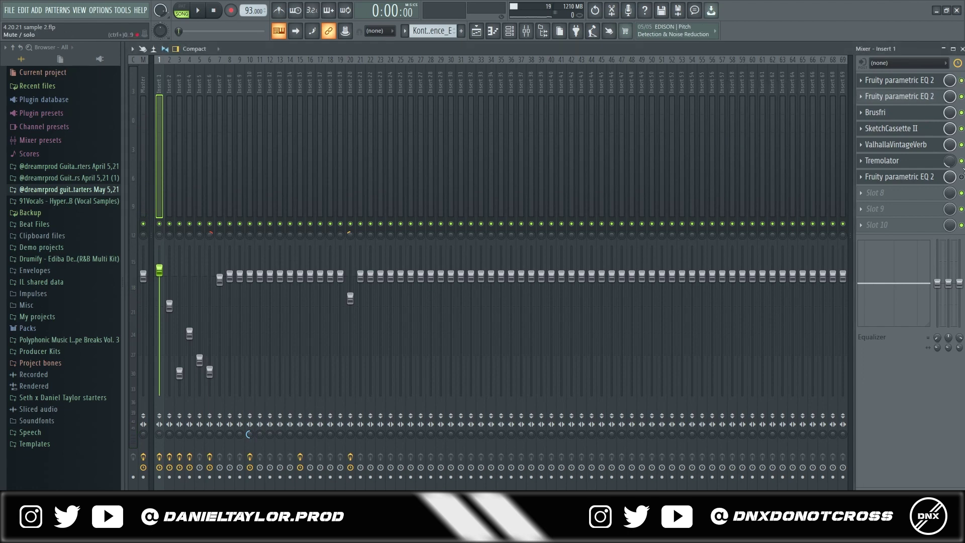
{"action": "key", "text": "space"}
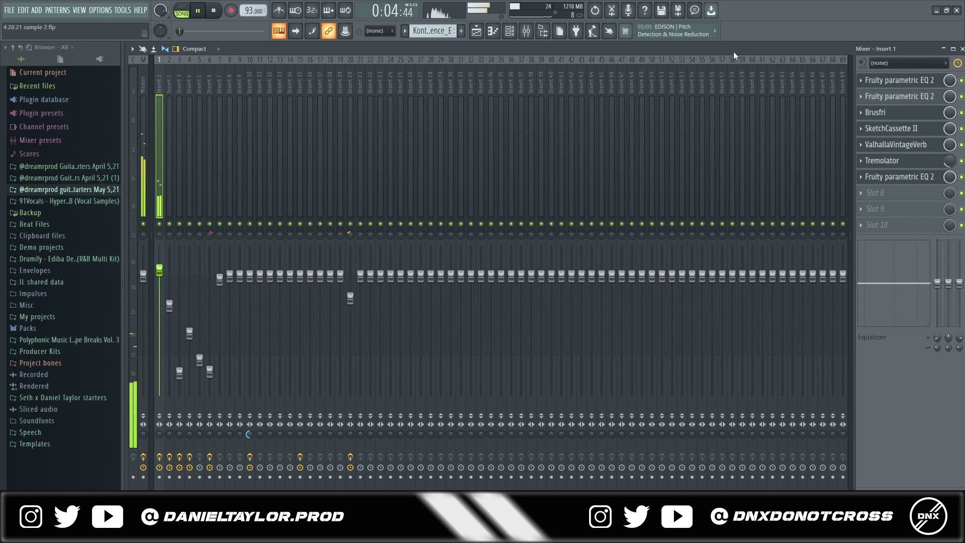
{"action": "key", "text": "space"}
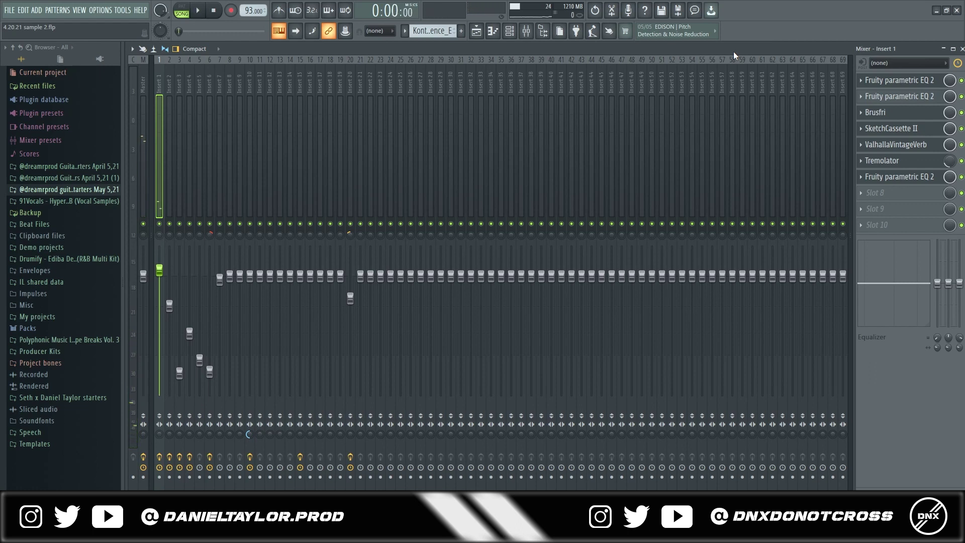
Step: Bypass the second and last EQs on Insert 1 again and restore the first EQ's window to inspect its narrow cuts
{"action": "left_click", "coordinate": [961, 96]}
{"action": "left_click", "coordinate": [961, 177]}
{"action": "left_click", "coordinate": [895, 80]}
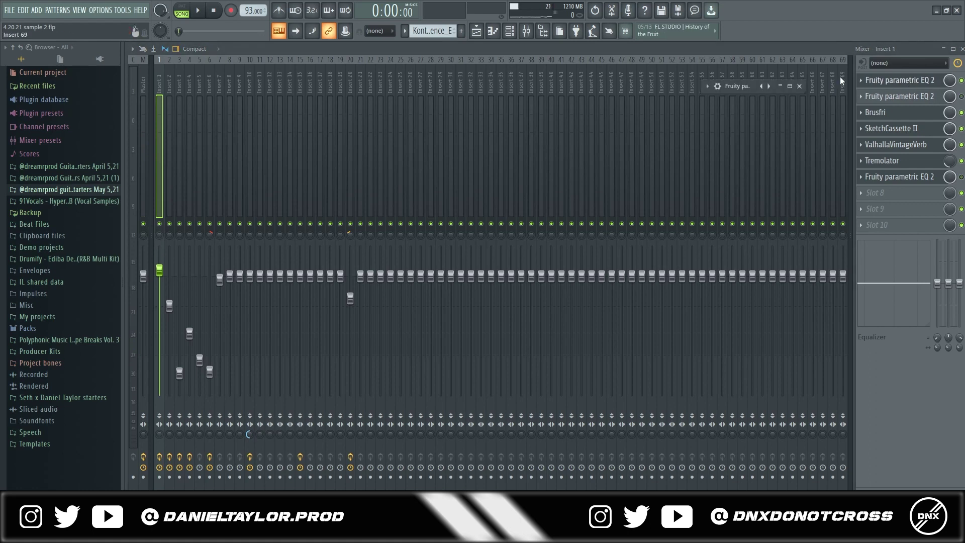
{"action": "left_click", "coordinate": [781, 86]}
{"action": "left_click_drag", "start_coordinate": [637, 88], "coordinate": [607, 79]}
{"action": "left_click_drag", "start_coordinate": [537, 181], "coordinate": [548, 190]}
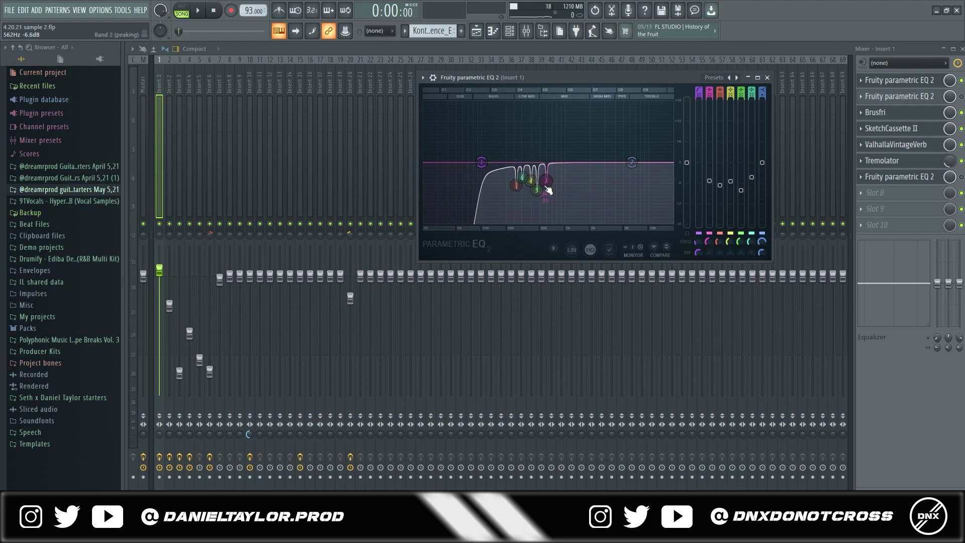
Step: Add a Fruity parametric EQ 2 to slot 8 of Insert 1, preview the track through it, and move it to the first slot
{"action": "left_click", "coordinate": [905, 179]}
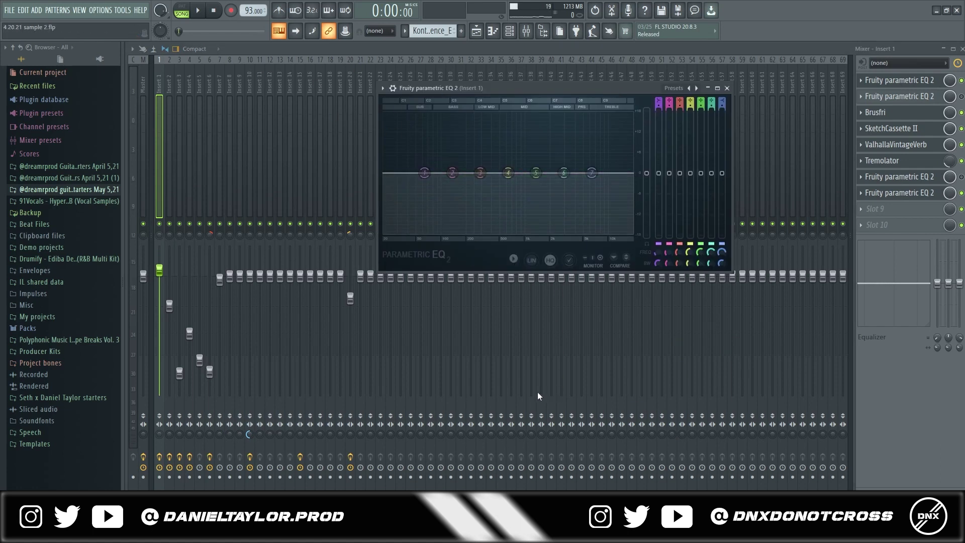
{"action": "key", "text": "space"}
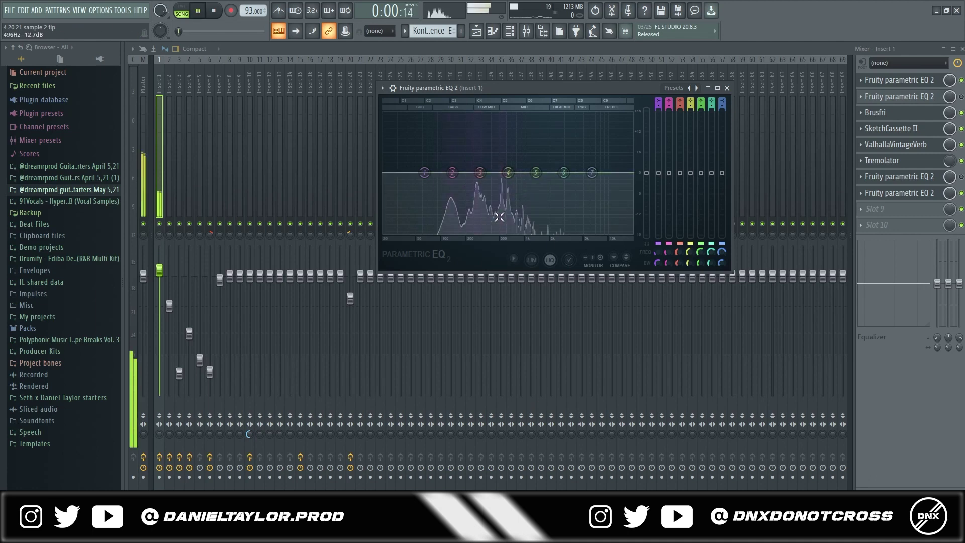
{"action": "key", "text": "space"}
{"action": "left_click_drag", "start_coordinate": [911, 191], "coordinate": [895, 112]}
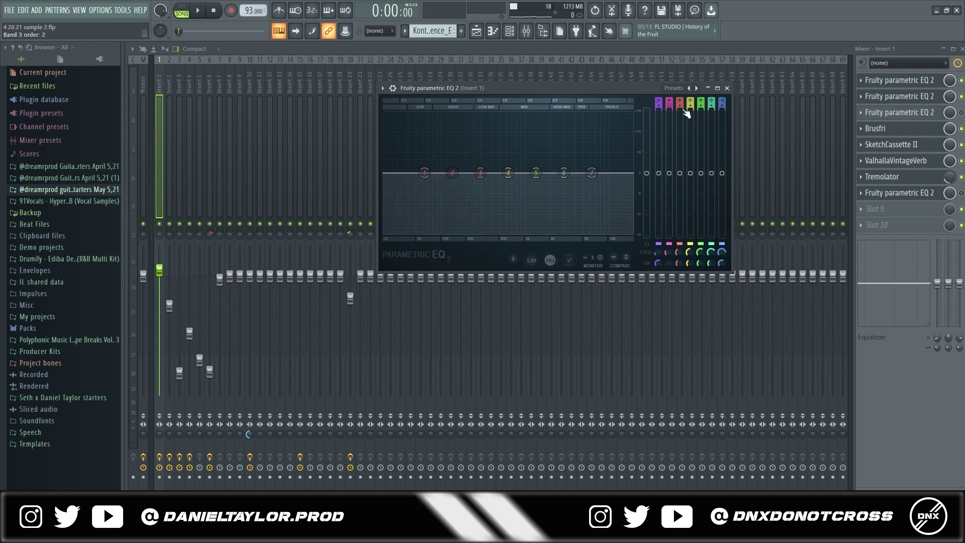
Step: Try a narrow, strong boost on band 2 of the new EQ and sweep it through the low mids to about 317 Hz during playback
{"action": "left_click_drag", "start_coordinate": [452, 173], "coordinate": [470, 116]}
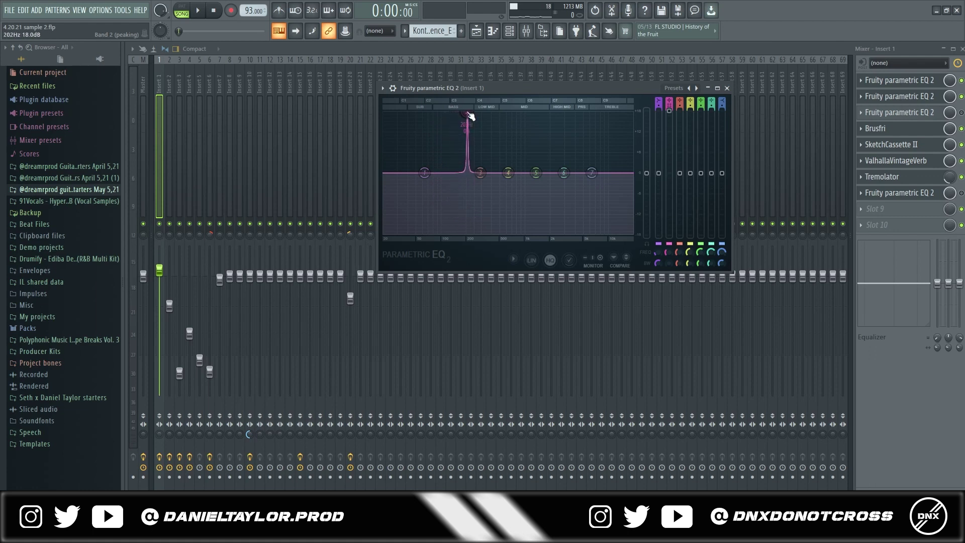
{"action": "left_click_drag", "start_coordinate": [472, 124], "coordinate": [463, 173]}
{"action": "key", "text": "space"}
{"action": "key", "text": "space"}
{"action": "left_click_drag", "start_coordinate": [464, 175], "coordinate": [479, 112]}
{"action": "left_click_drag", "start_coordinate": [458, 142], "coordinate": [482, 113]}
{"action": "key", "text": "space"}
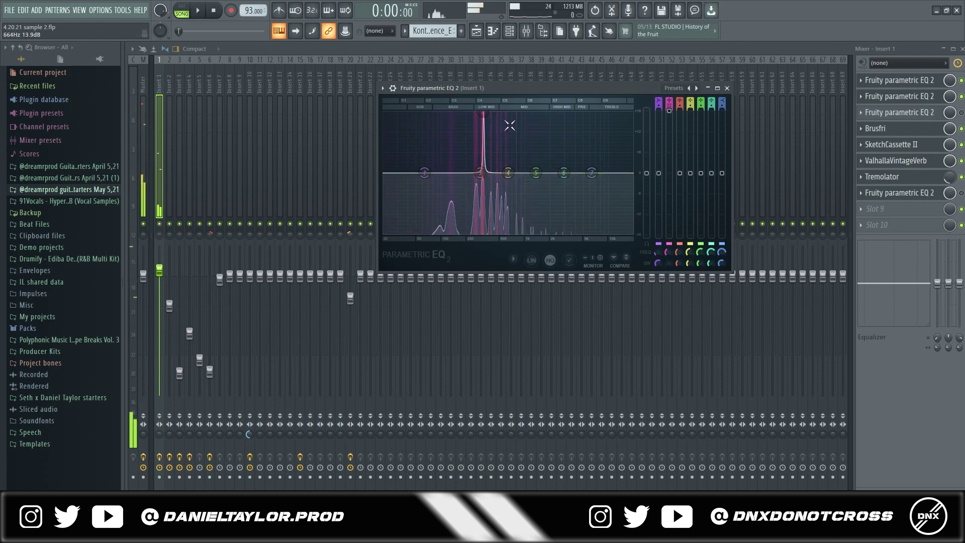
{"action": "key", "text": "space"}
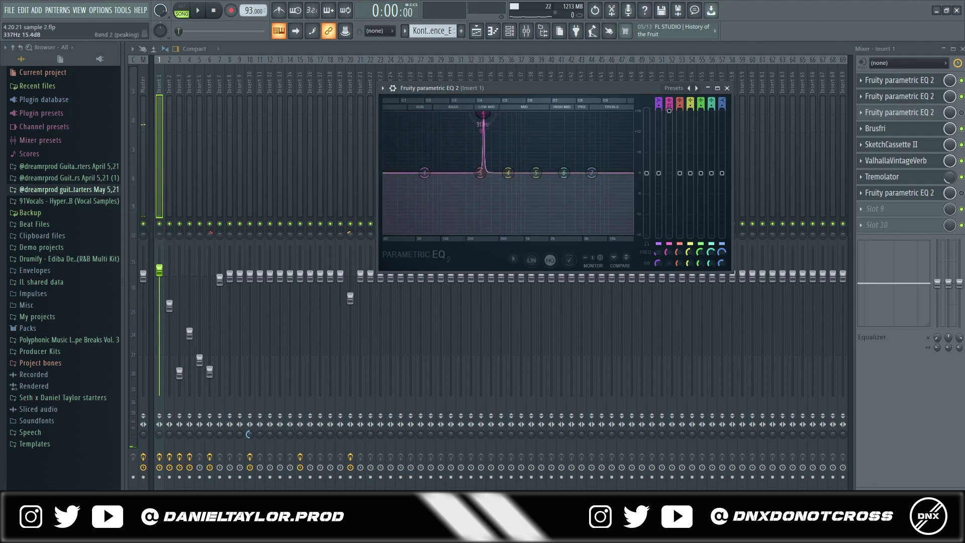
Step: Try a deep cut and a boost on band 2 at 317 Hz, undoing each gain change
{"action": "left_click_drag", "start_coordinate": [671, 119], "coordinate": [670, 202]}
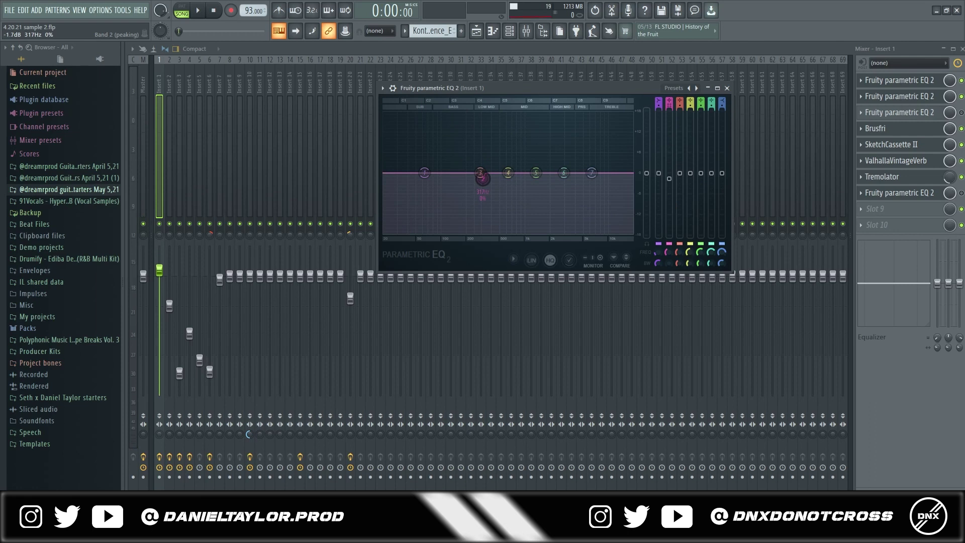
{"action": "left_click_drag", "start_coordinate": [669, 193], "coordinate": [670, 173]}
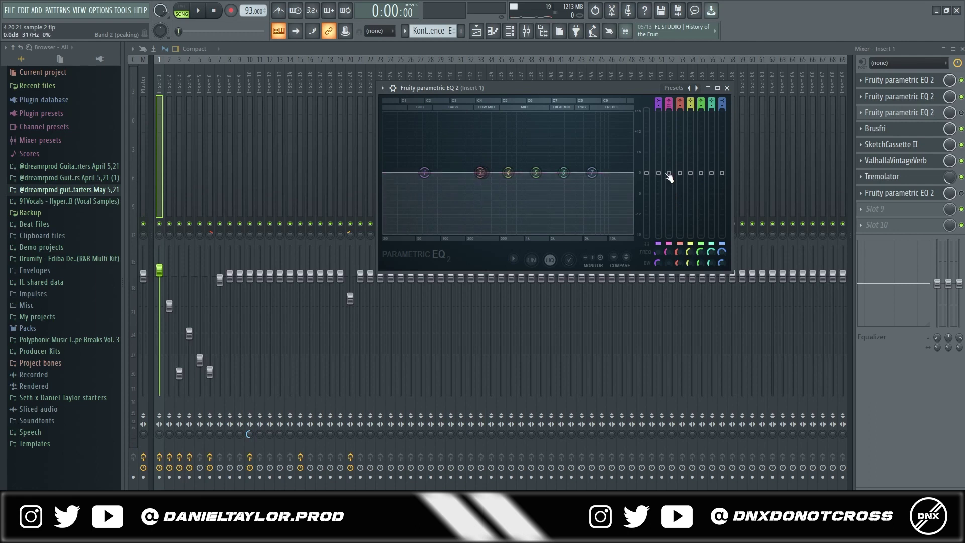
{"action": "left_click_drag", "start_coordinate": [669, 174], "coordinate": [669, 234]}
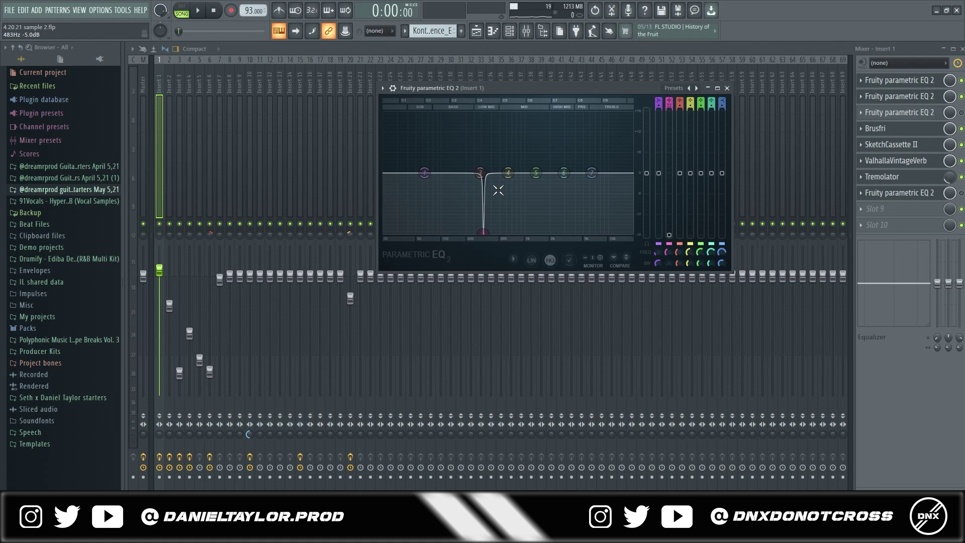
{"action": "key", "text": "ctrl+z"}
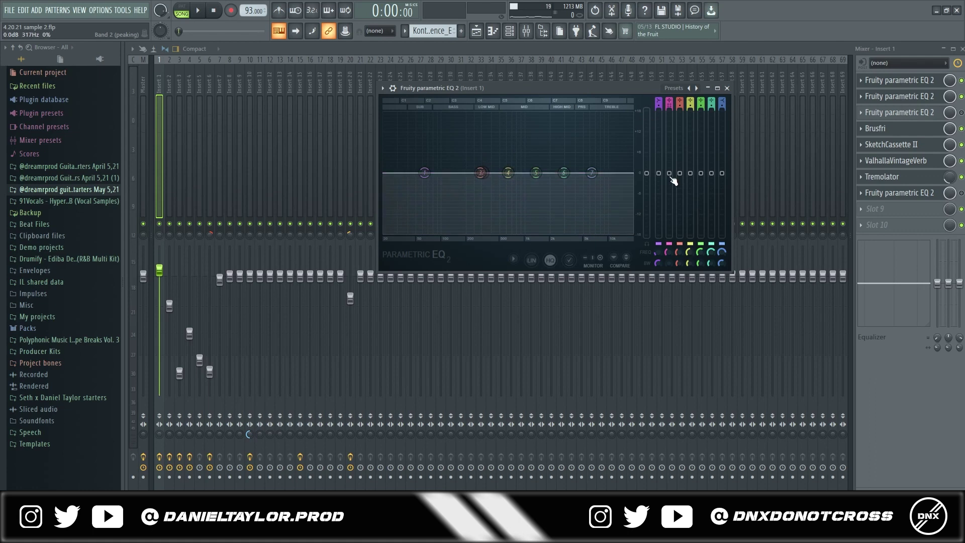
{"action": "left_click_drag", "start_coordinate": [671, 177], "coordinate": [669, 121]}
{"action": "key", "text": "ctrl+z"}
Step: Close and reopen the new EQ in the first slot and play the track to view its frequency spectrum
{"action": "left_click", "coordinate": [727, 89]}
{"action": "left_click", "coordinate": [925, 82]}
{"action": "left_click", "coordinate": [894, 81]}
{"action": "left_click", "coordinate": [895, 80]}
{"action": "key", "text": "space"}
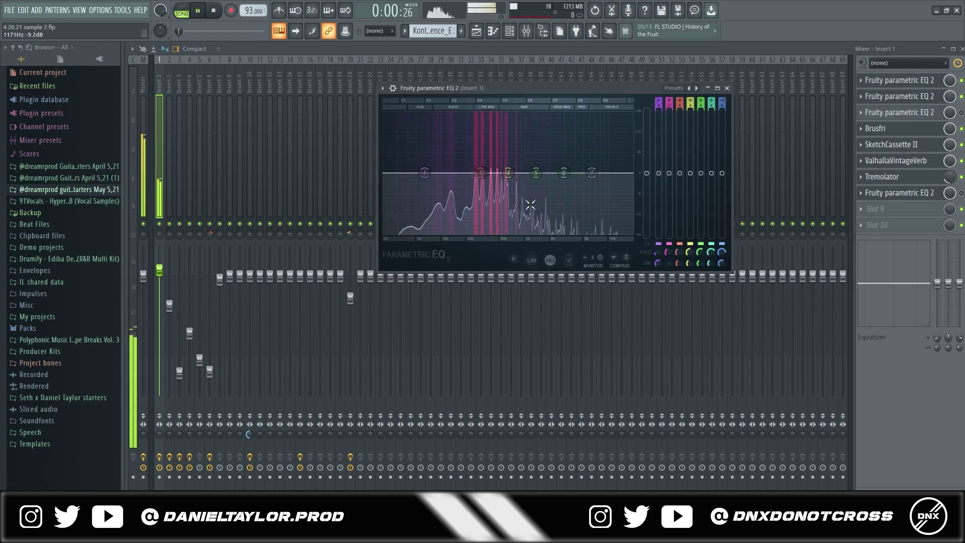
Step: Try band 2 of the new EQ with a slight cut in the mids, starting and stopping playback to check it
{"action": "left_click_drag", "start_coordinate": [479, 163], "coordinate": [506, 179]}
{"action": "key", "text": "space"}
{"action": "key", "text": "space"}
{"action": "key", "text": "space"}
{"action": "key", "text": "space"}
{"action": "key", "text": "space"}
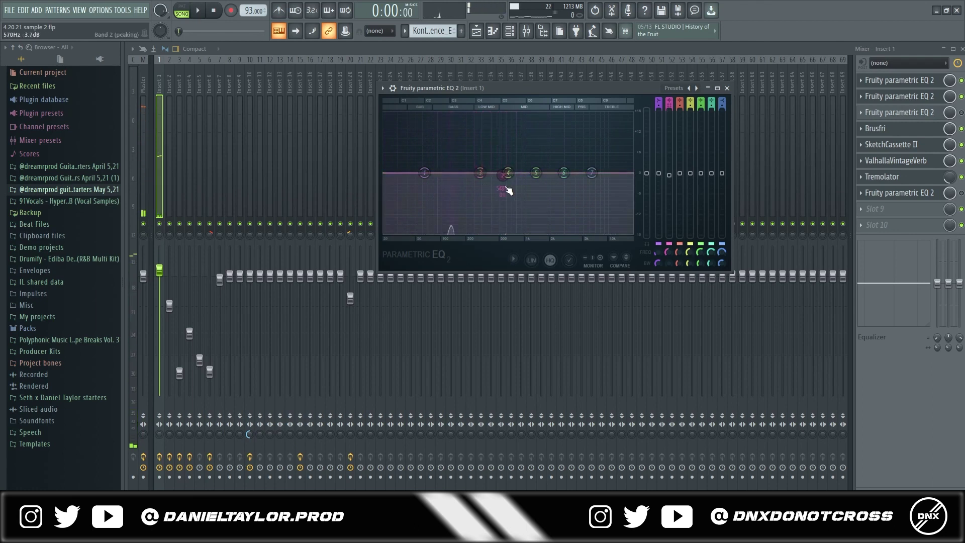
Step: Set band 1 of the first-slot EQ to a high-pass filter, compare Steep 4 and Gentle 8 orders, and choose Steep 8
{"action": "left_click", "coordinate": [920, 96]}
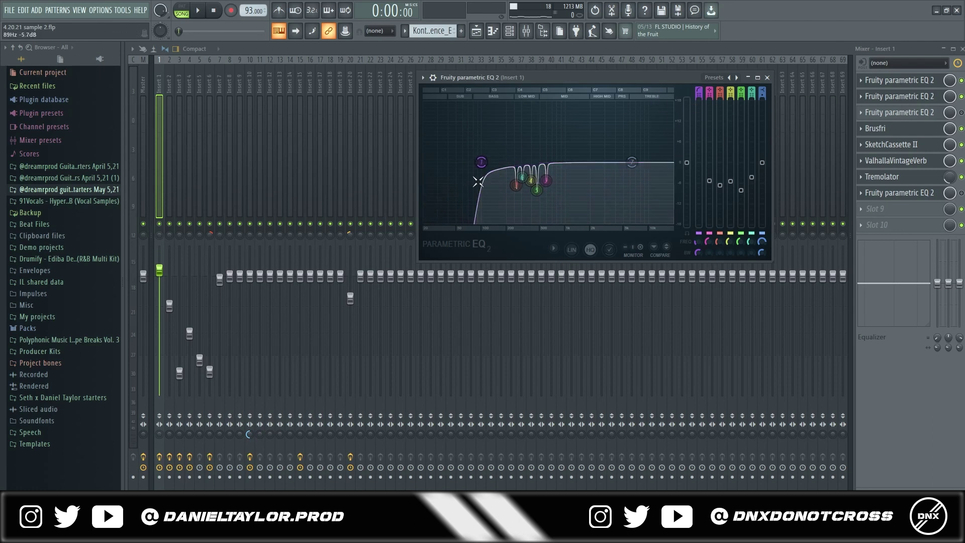
{"action": "left_click", "coordinate": [898, 80]}
{"action": "left_click", "coordinate": [658, 102]}
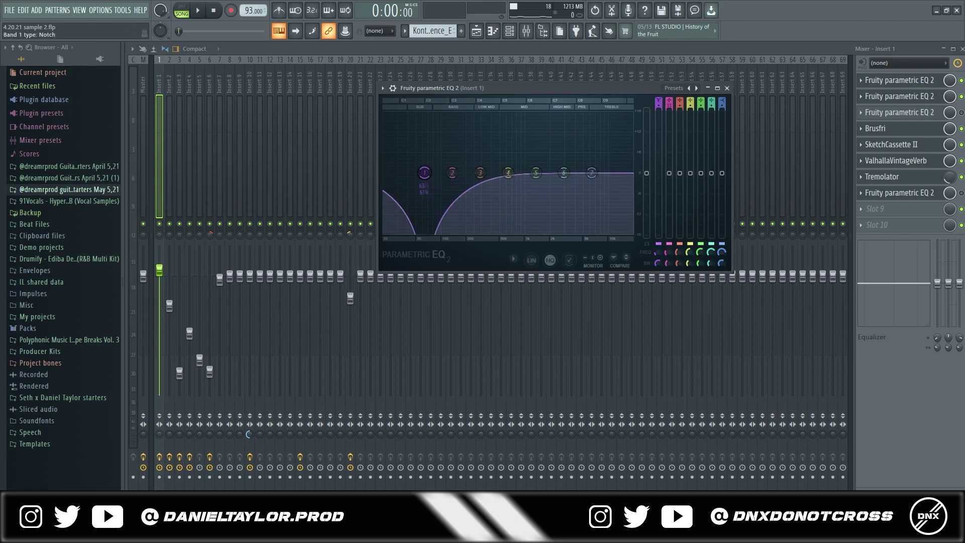
{"action": "scroll", "coordinate": [424, 173], "scroll_direction": "up", "scroll_amount": 3}
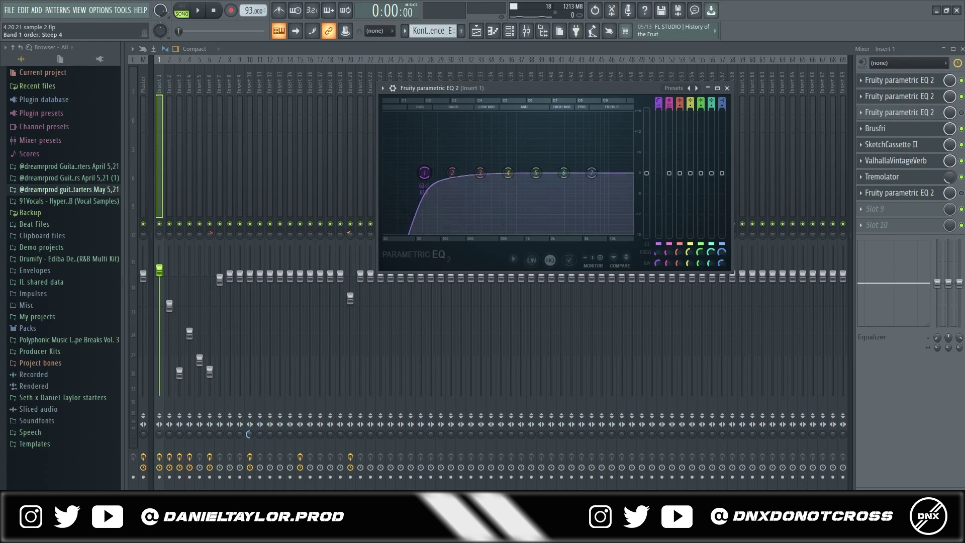
{"action": "scroll", "coordinate": [424, 173], "scroll_direction": "down", "scroll_amount": 3}
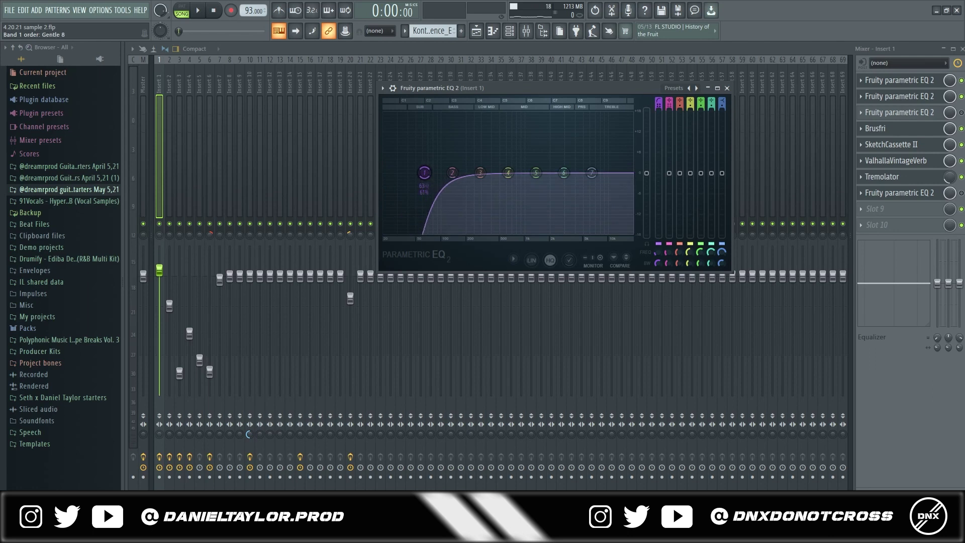
{"action": "scroll", "coordinate": [425, 173], "scroll_direction": "up", "scroll_amount": 3}
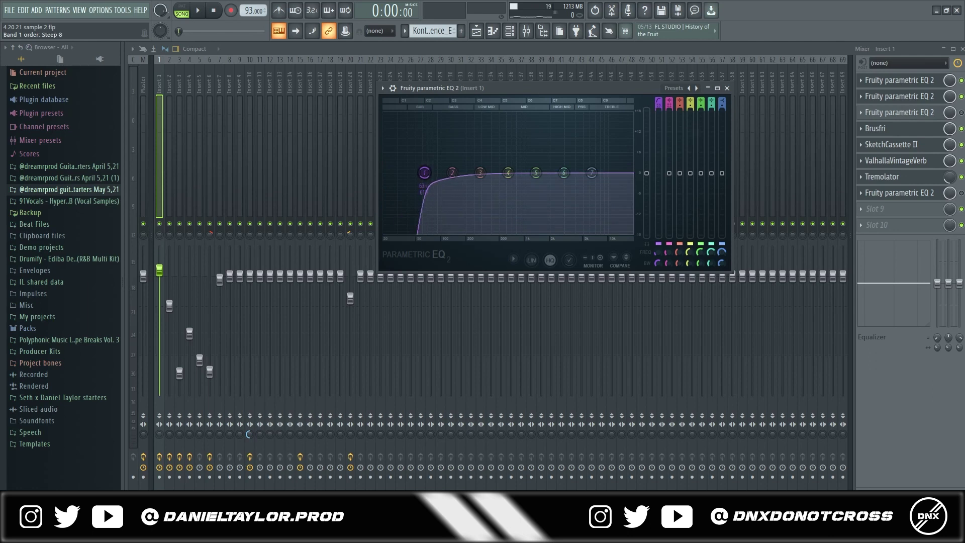
Step: Move the band 1 high-pass cutoff up to about 147 Hz and make its slope gentler
{"action": "left_click_drag", "start_coordinate": [424, 172], "coordinate": [449, 175]}
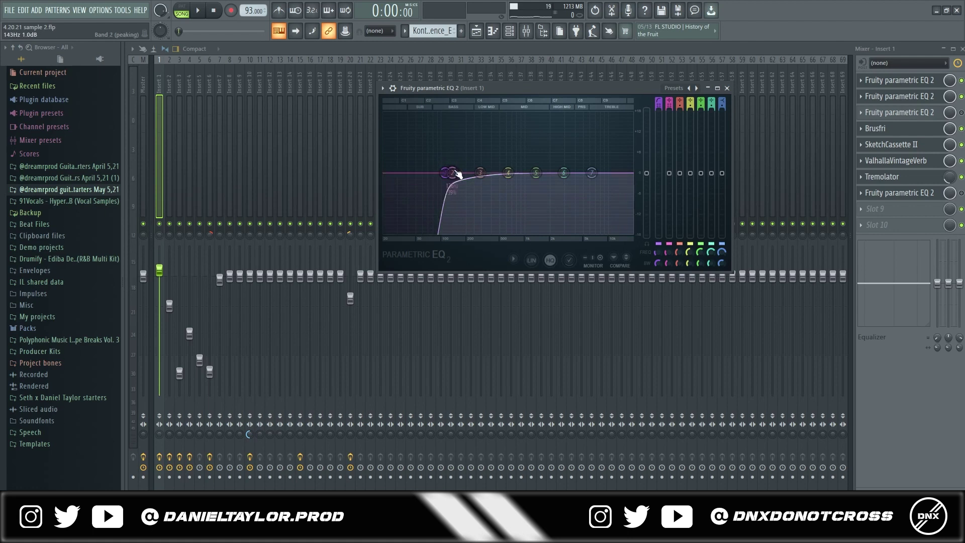
{"action": "left_click_drag", "start_coordinate": [445, 173], "coordinate": [453, 173]}
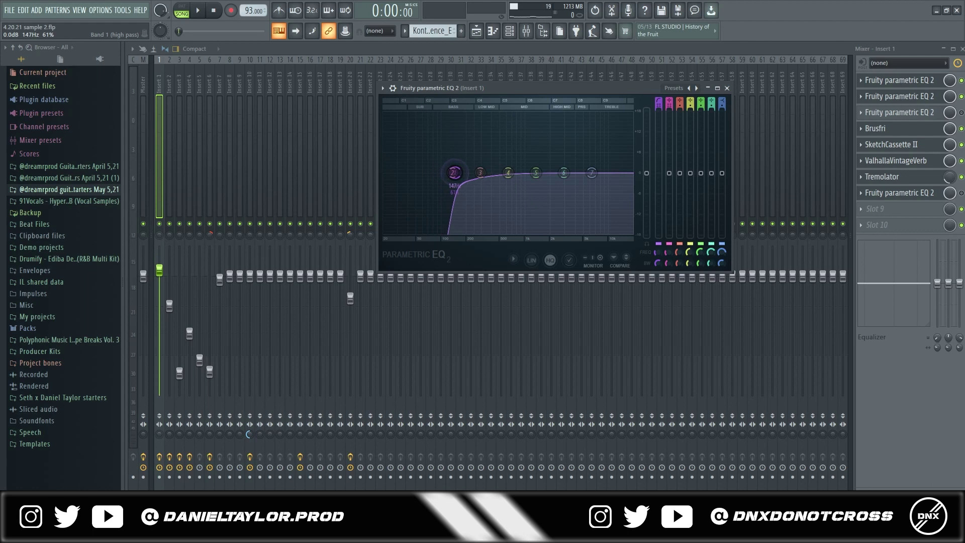
{"action": "scroll", "coordinate": [455, 173], "scroll_direction": "up", "scroll_amount": 1}
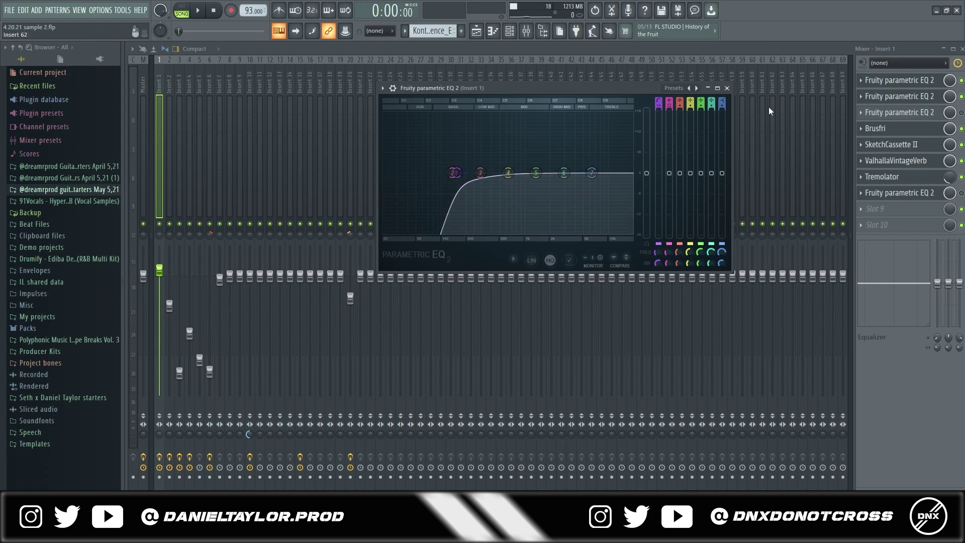
Step: Try a 6.3 dB high-shelf cut on band 7 at 3162 Hz and a peaking cut on band 6 near 2.7 kHz, resetting both
{"action": "left_click_drag", "start_coordinate": [592, 173], "coordinate": [557, 191]}
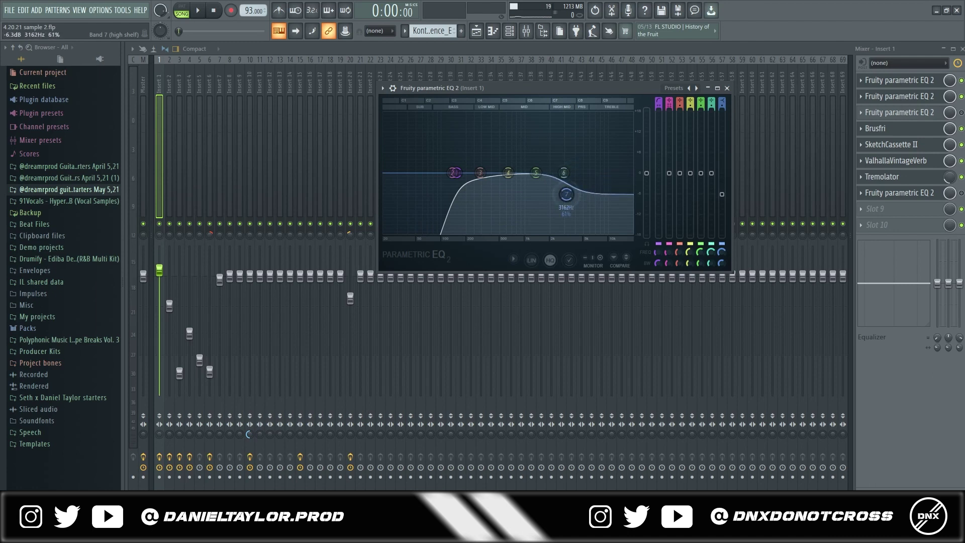
{"action": "left_click_drag", "start_coordinate": [535, 192], "coordinate": [559, 180]}
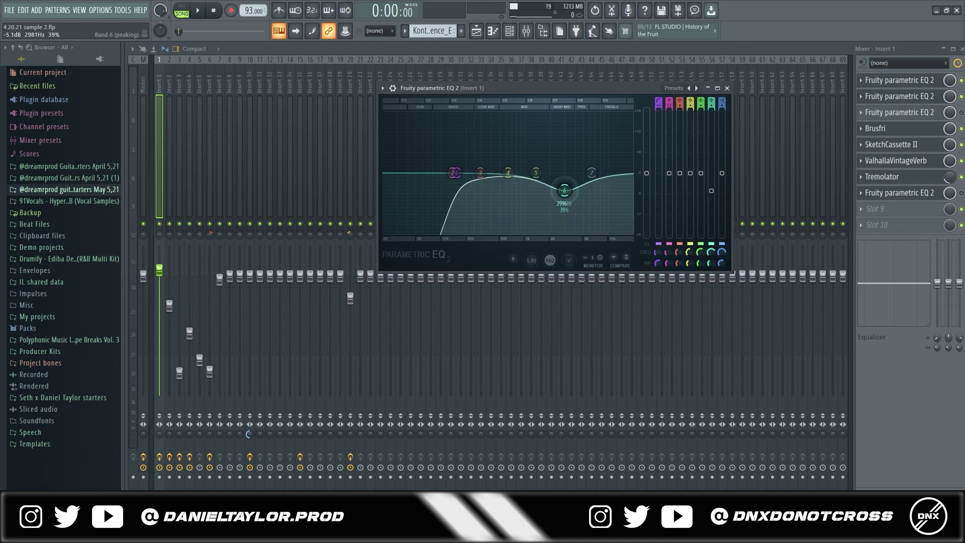
{"action": "left_click_drag", "start_coordinate": [567, 187], "coordinate": [567, 185]}
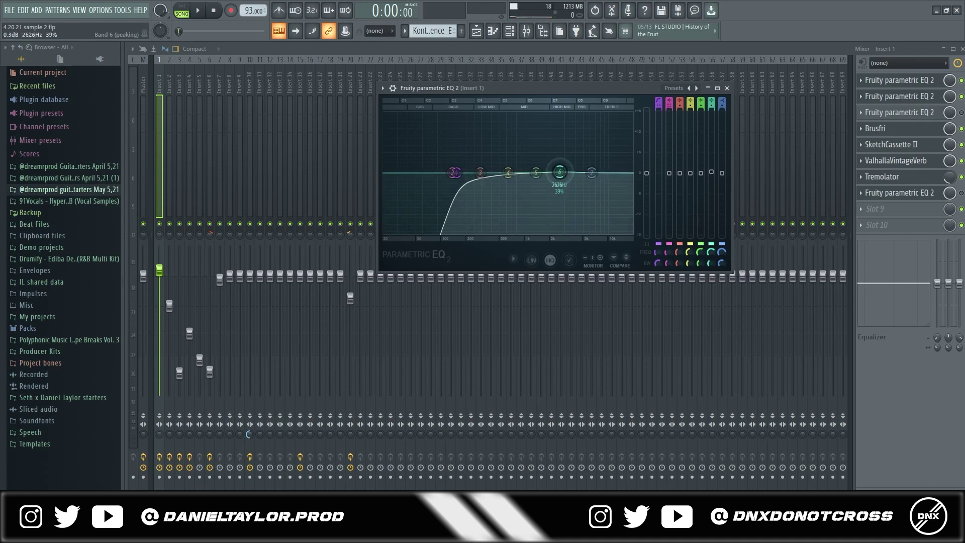
{"action": "left_click_drag", "start_coordinate": [560, 190], "coordinate": [561, 189]}
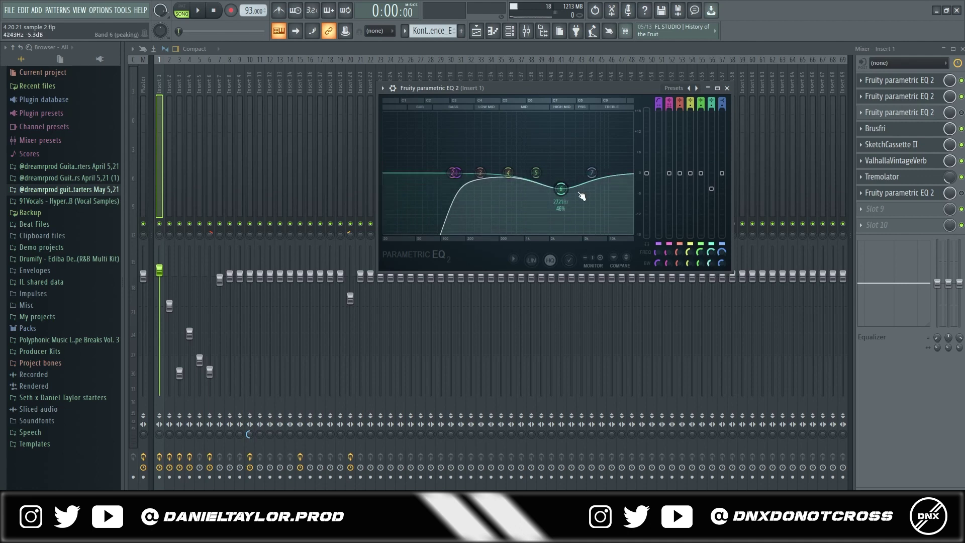
{"action": "left_click_drag", "start_coordinate": [561, 189], "coordinate": [564, 173]}
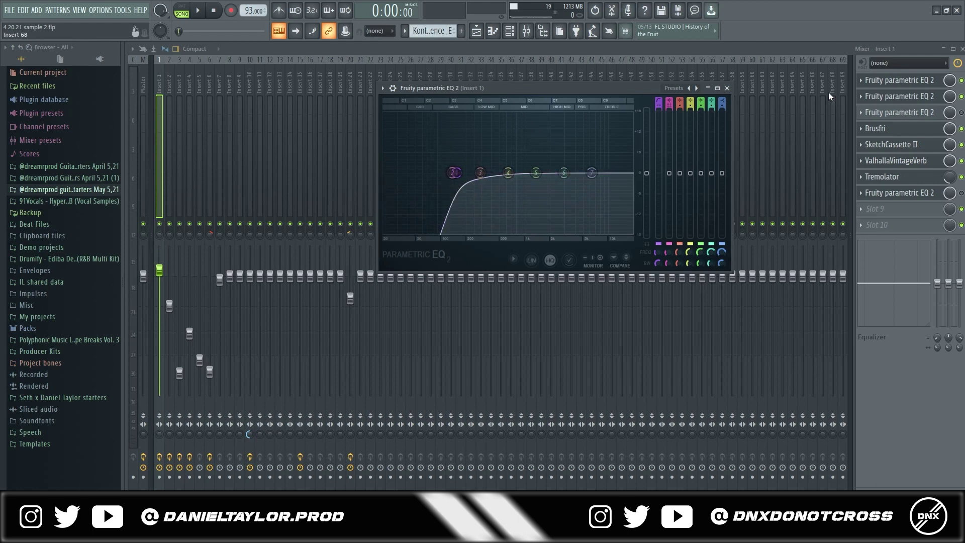
Step: Close and bypass the first-slot EQ, and enable the third-slot EQ while reviewing the curves of the second and third EQs
{"action": "left_click", "coordinate": [727, 88]}
{"action": "left_click", "coordinate": [961, 80]}
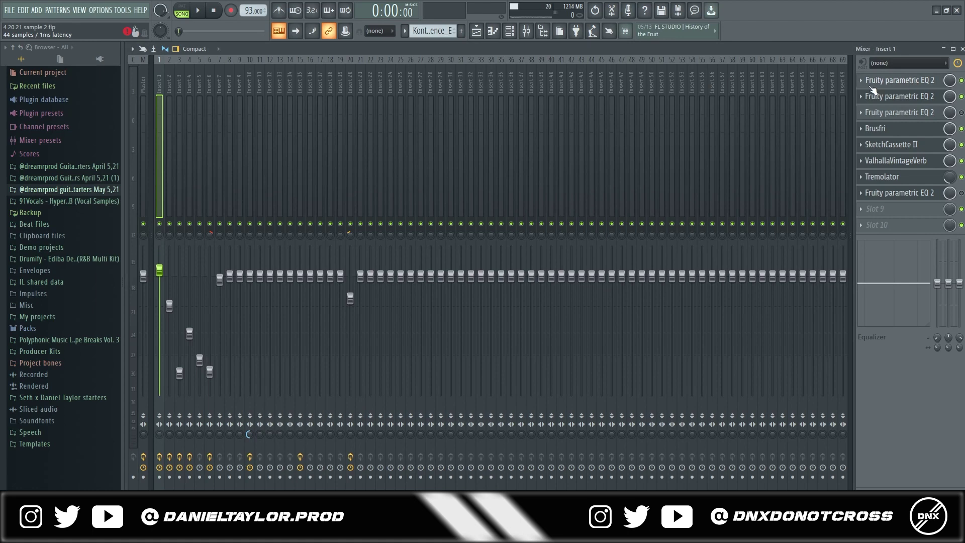
{"action": "left_click", "coordinate": [899, 102]}
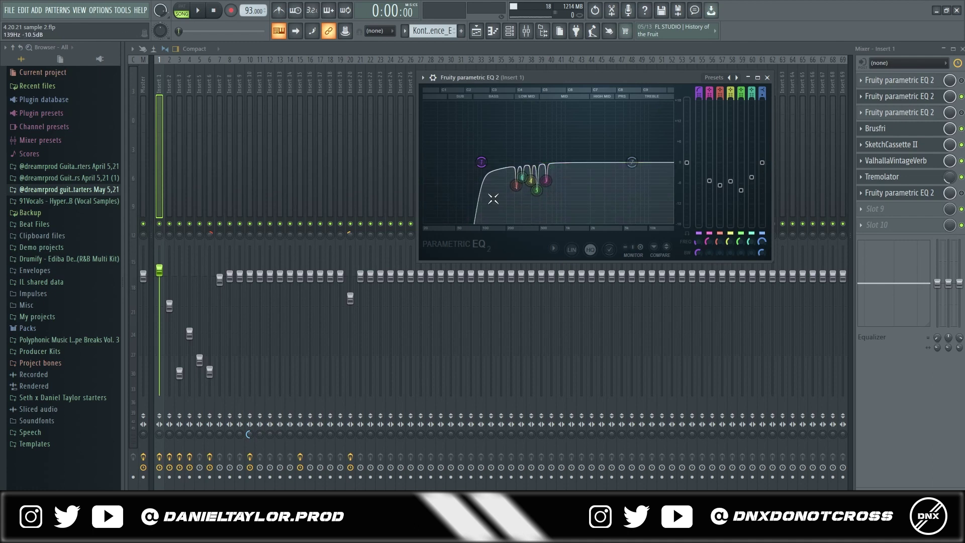
{"action": "left_click", "coordinate": [899, 113]}
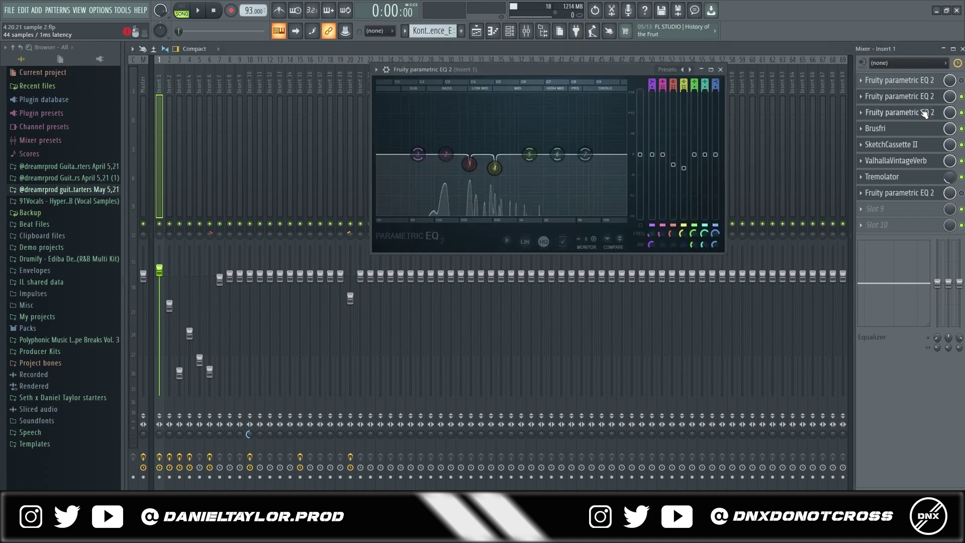
{"action": "left_click", "coordinate": [900, 96]}
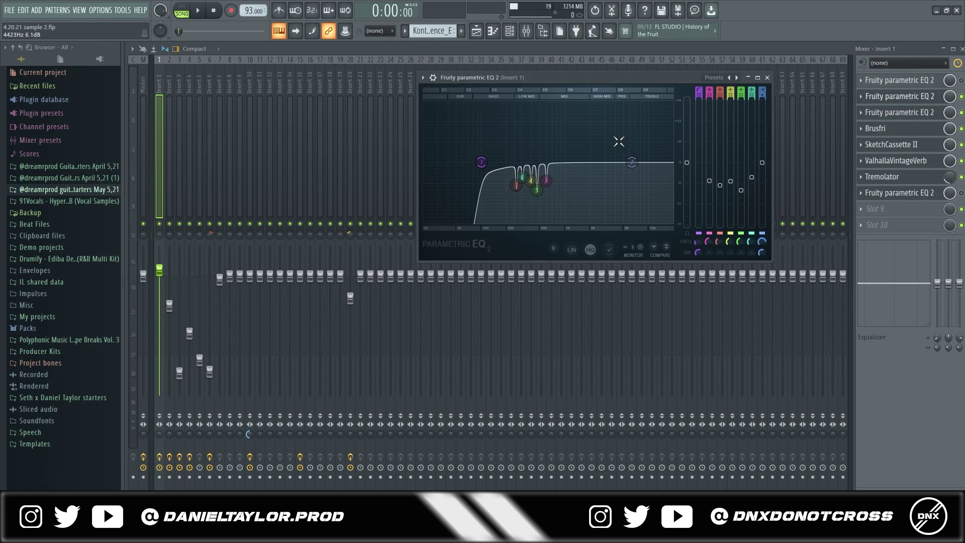
{"action": "left_click", "coordinate": [898, 113]}
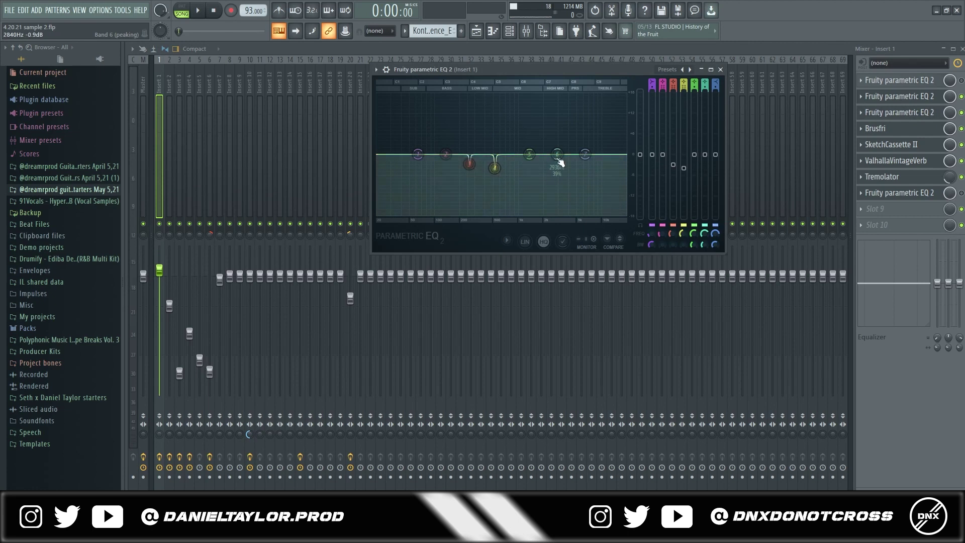
Step: Open the EQ in slot 8 and examine its bass cut on band 2, briefly starting and stopping playback
{"action": "left_click", "coordinate": [911, 195]}
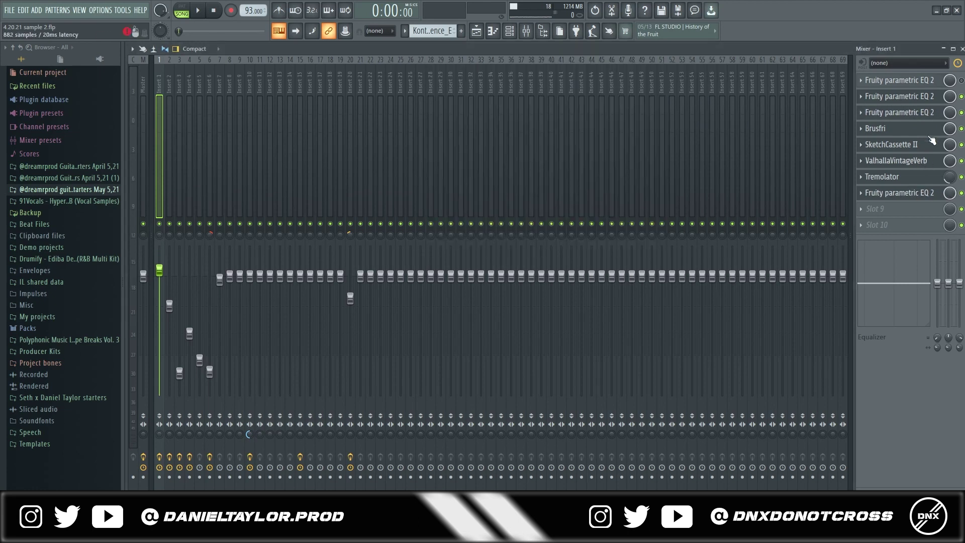
{"action": "left_click", "coordinate": [916, 195]}
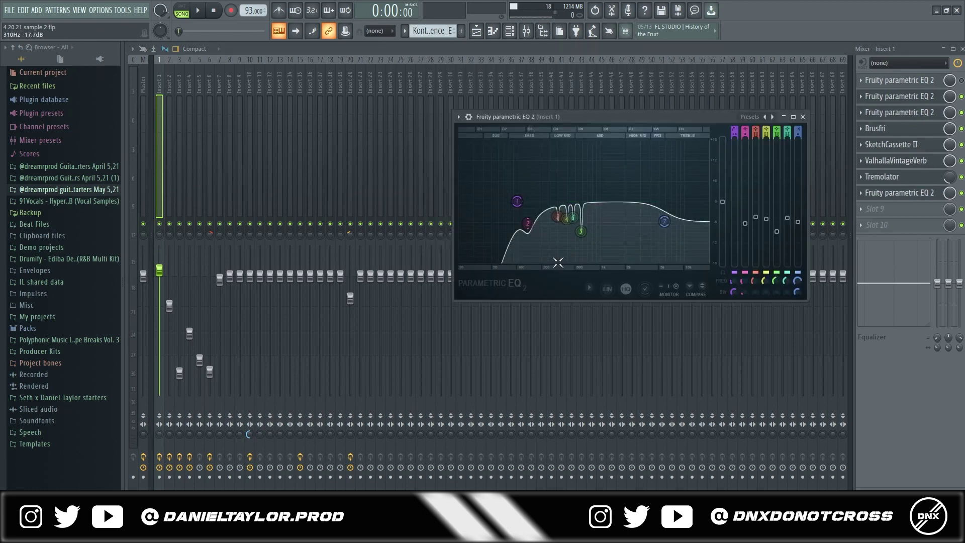
{"action": "left_click_drag", "start_coordinate": [527, 225], "coordinate": [524, 245]}
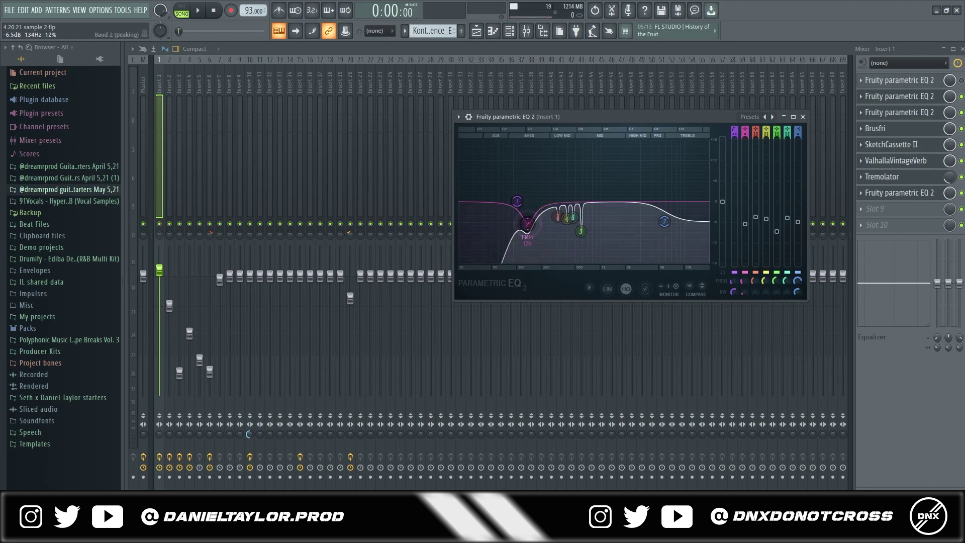
{"action": "key", "text": "space"}
{"action": "key", "text": "space"}
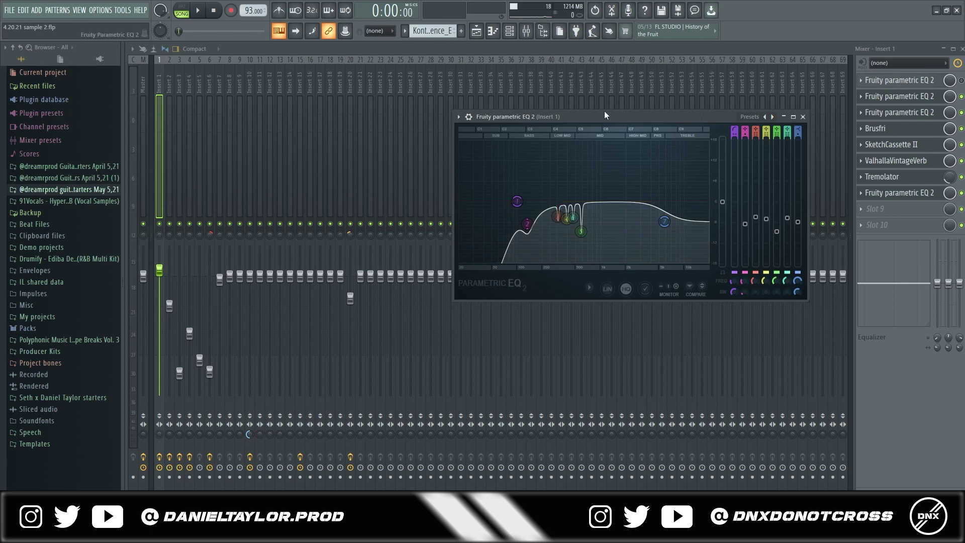
{"action": "left_click_drag", "start_coordinate": [606, 116], "coordinate": [570, 112]}
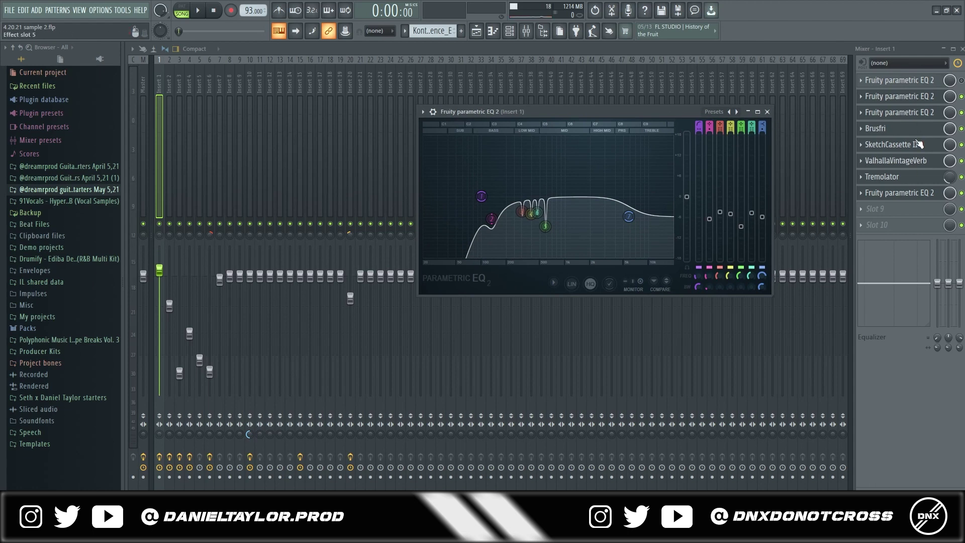
Step: Check the SketchCassette II settings and the high-shelf cut on band 7 of the eighth-slot EQ, closing both plugins
{"action": "left_click", "coordinate": [895, 146]}
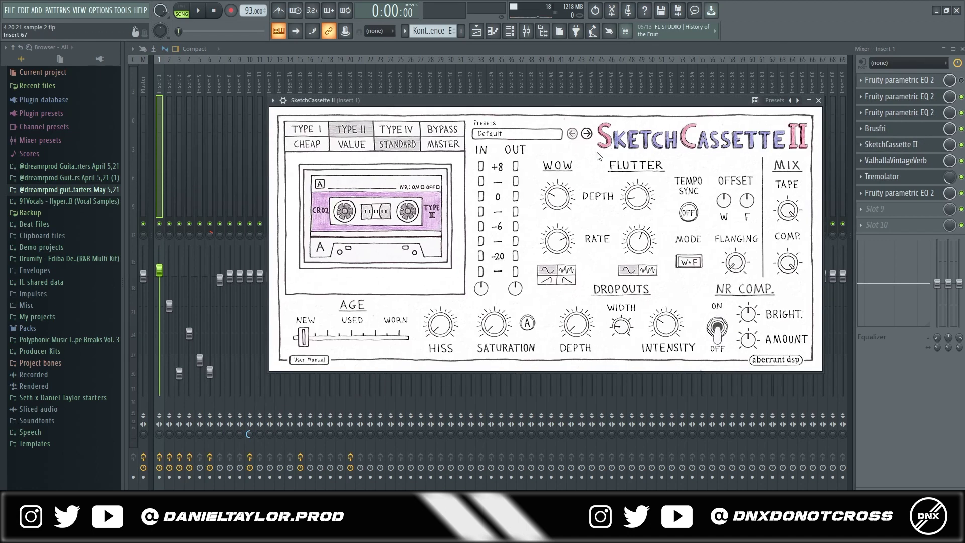
{"action": "left_click", "coordinate": [762, 47]}
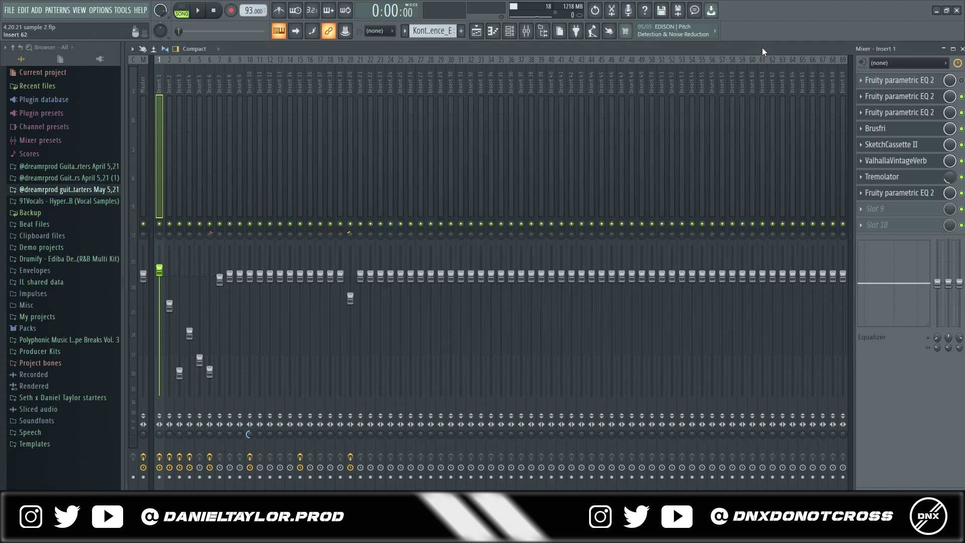
{"action": "left_click", "coordinate": [910, 194]}
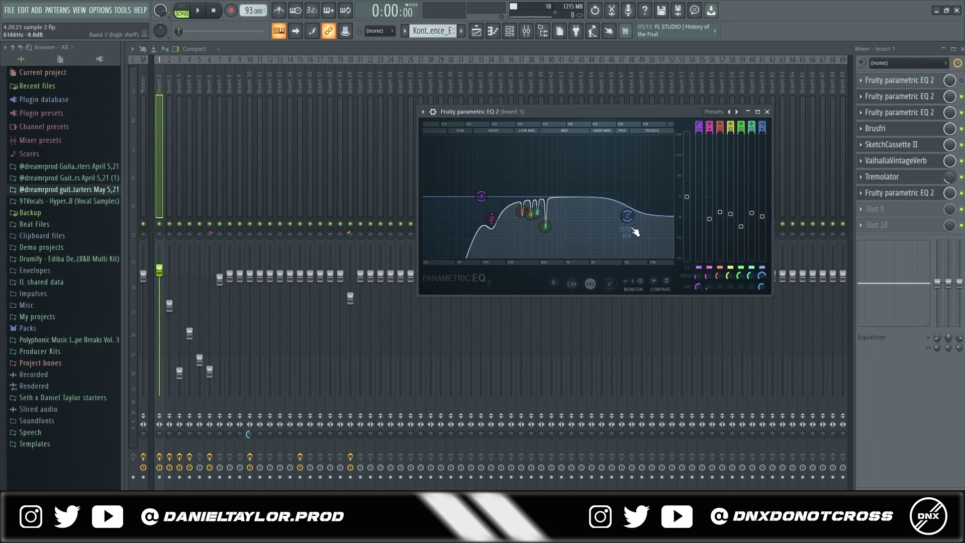
{"action": "left_click", "coordinate": [767, 112]}
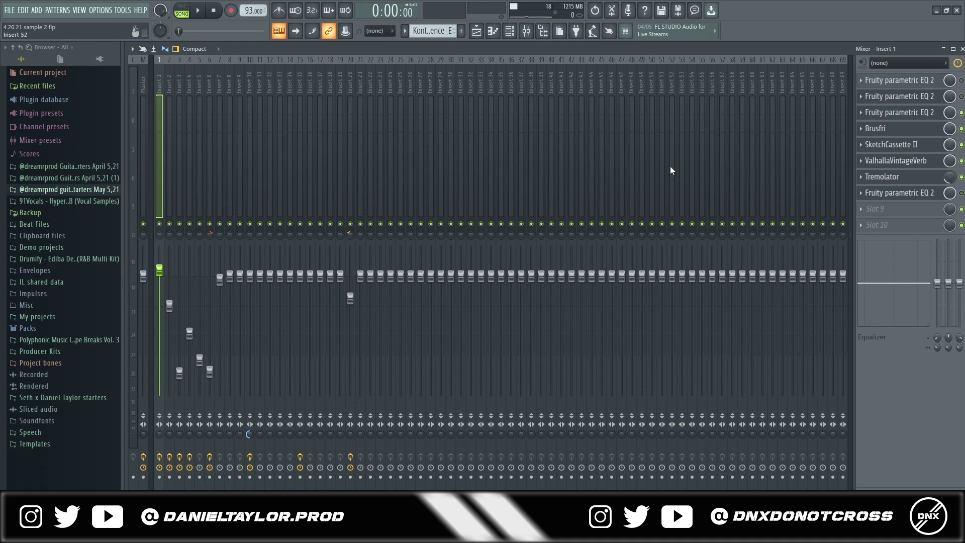
Step: Play the melody with the main EQs bypassed and again with all EQs enabled to compare the sound
{"action": "key", "text": "space"}
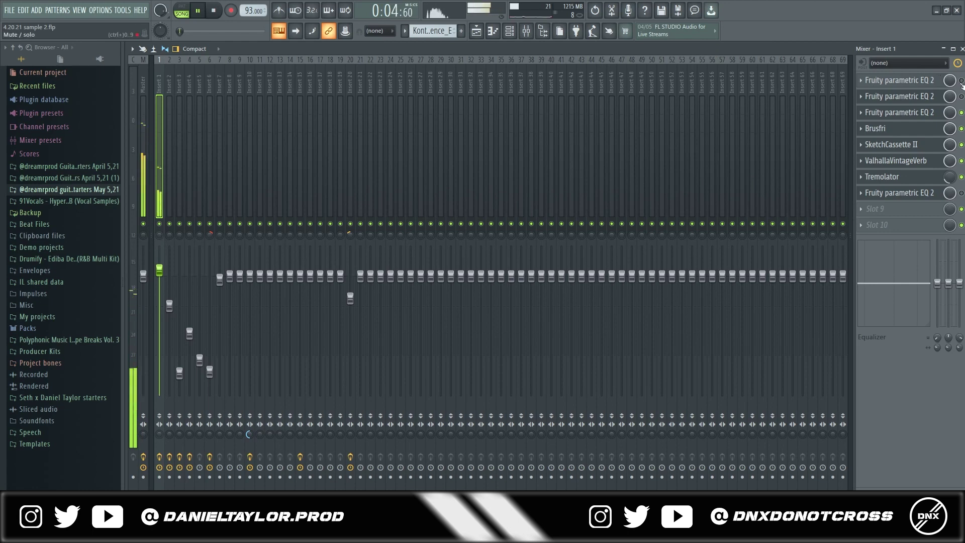
{"action": "key", "text": "space"}
{"action": "key", "text": "space"}
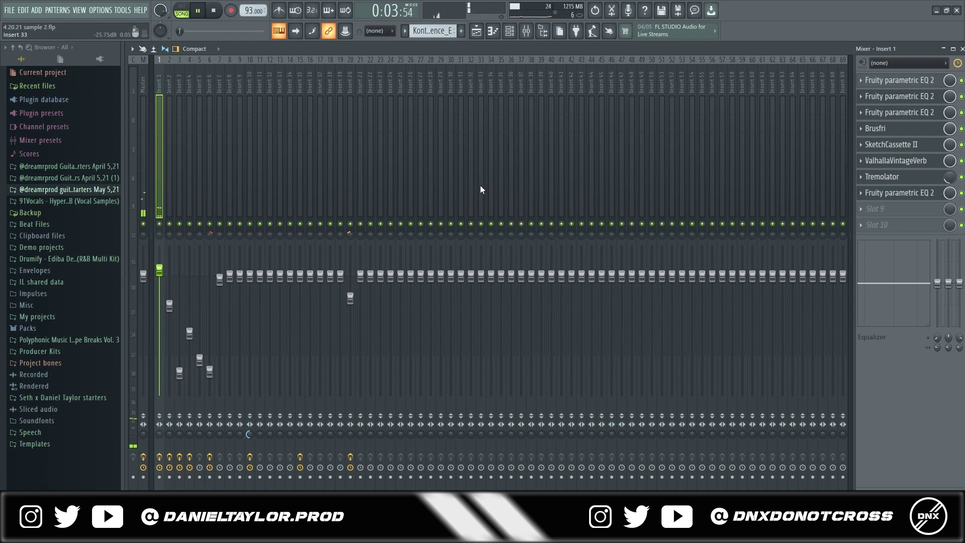
{"action": "key", "text": "space"}
Step: Add a Fruity parametric EQ 2 in slot 9 of Insert 1
{"action": "left_click", "coordinate": [877, 209]}
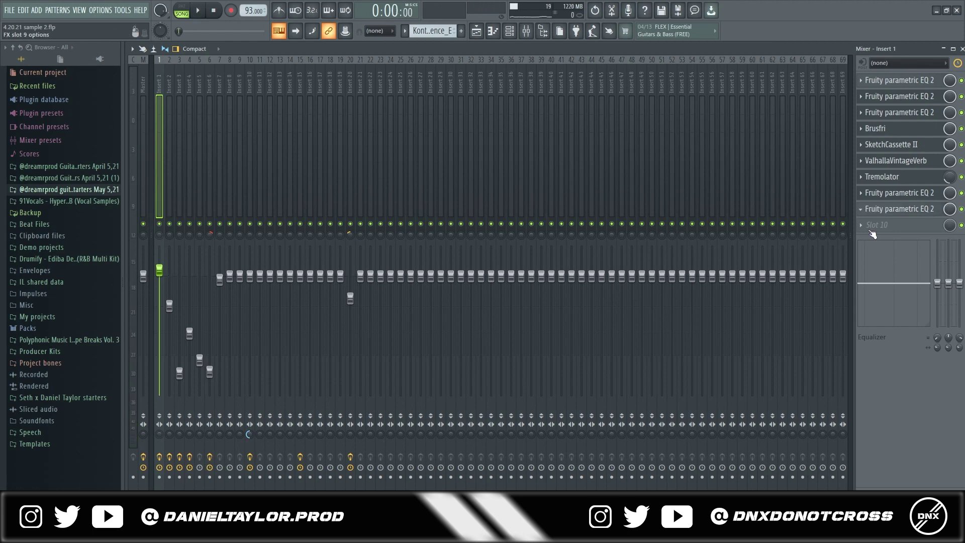
Step: Switch from the Track 1 melody to the Track 4 melody in the playlist and play it through mixer Insert 4
{"action": "left_click", "coordinate": [476, 31]}
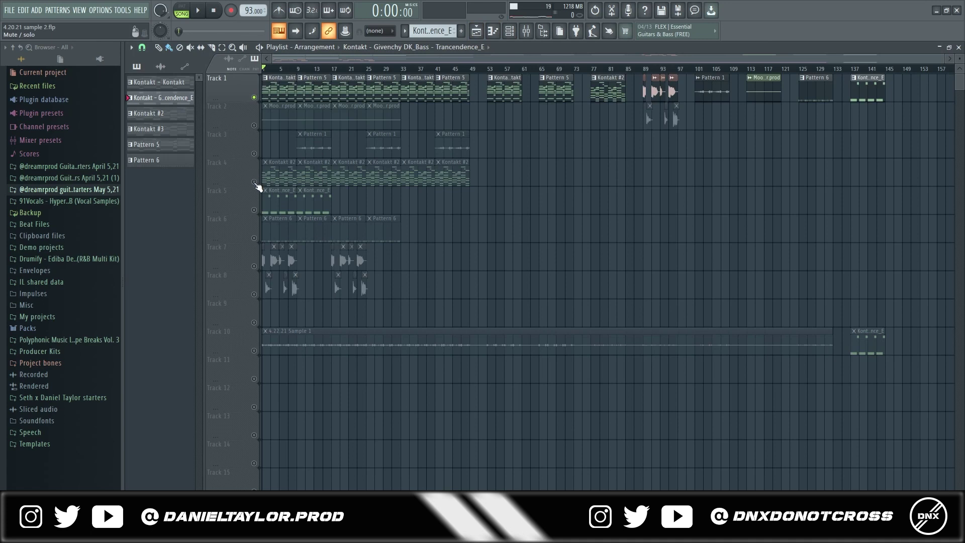
{"action": "key", "text": "F9"}
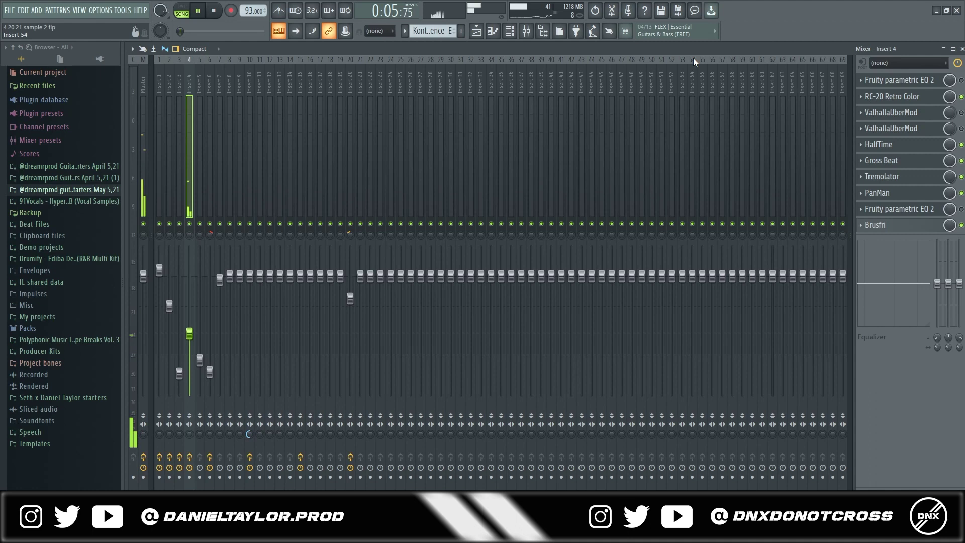
{"action": "key", "text": "space"}
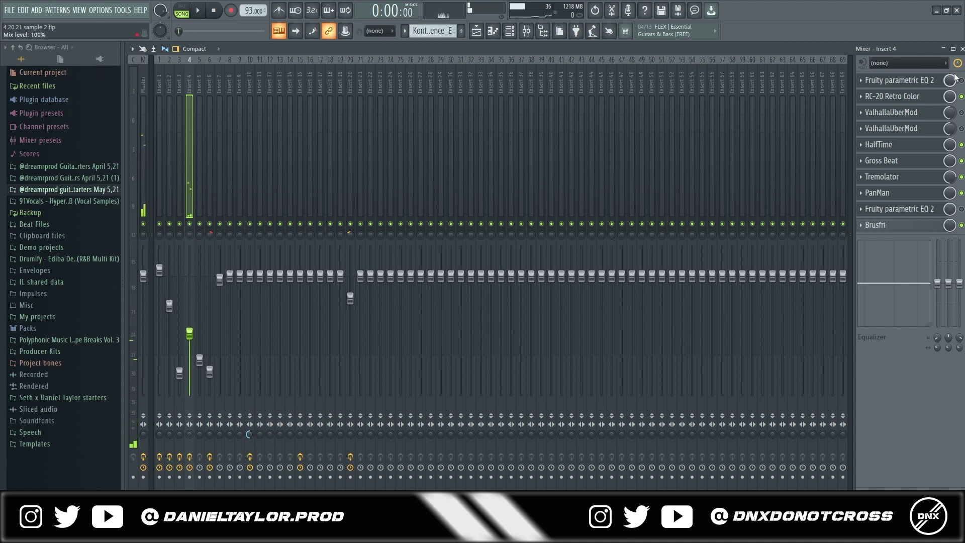
Step: Open the first-slot EQ on Insert 4 to view its low cut and narrow dips, close it and enable it
{"action": "left_click", "coordinate": [924, 81]}
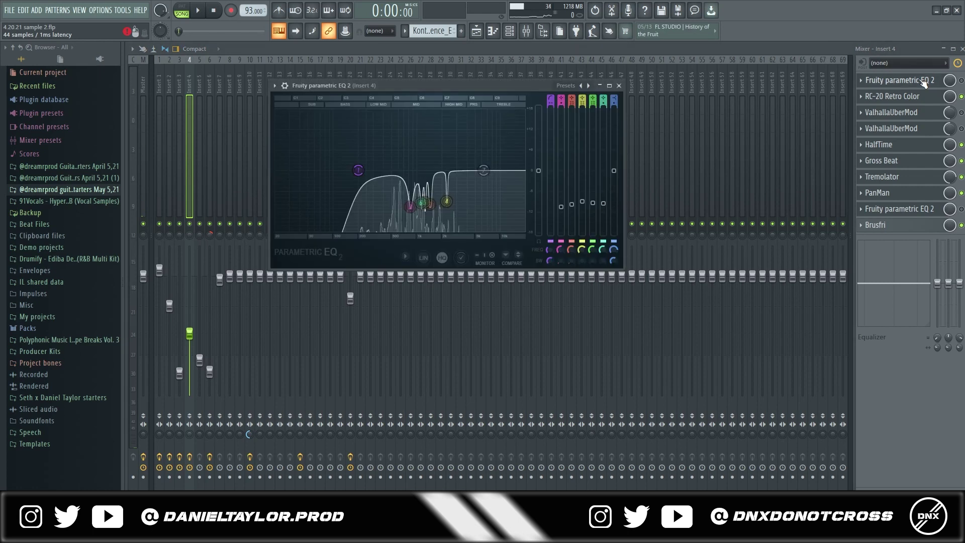
{"action": "key", "text": "Escape"}
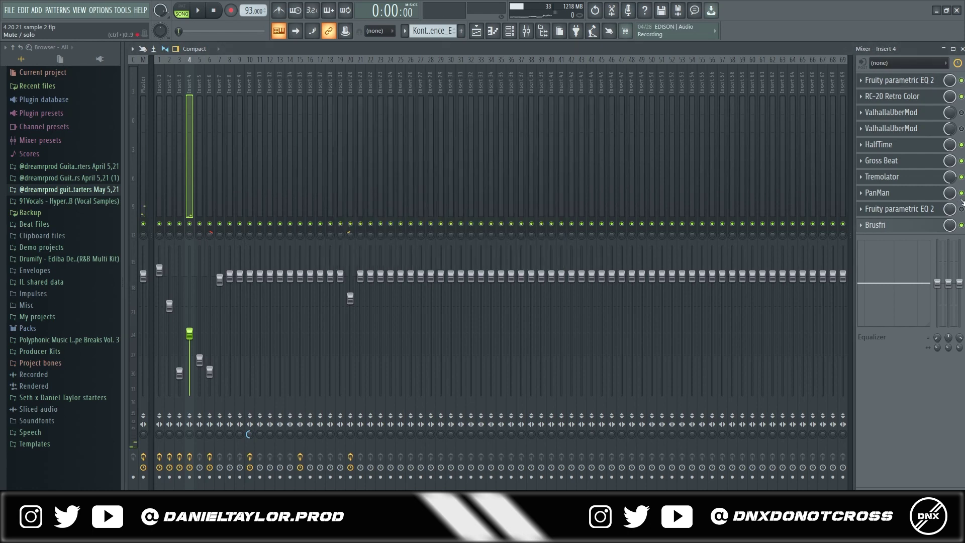
Step: View the EQ curves of both Fruity parametric EQ 2 instances on Insert 4, in slots 9 and 1, and close them
{"action": "left_click", "coordinate": [900, 208]}
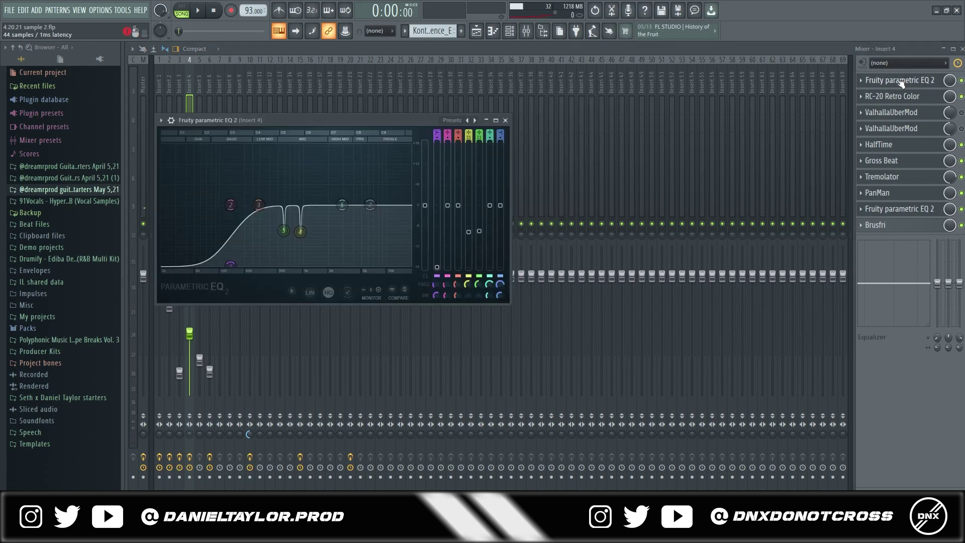
{"action": "left_click", "coordinate": [899, 81]}
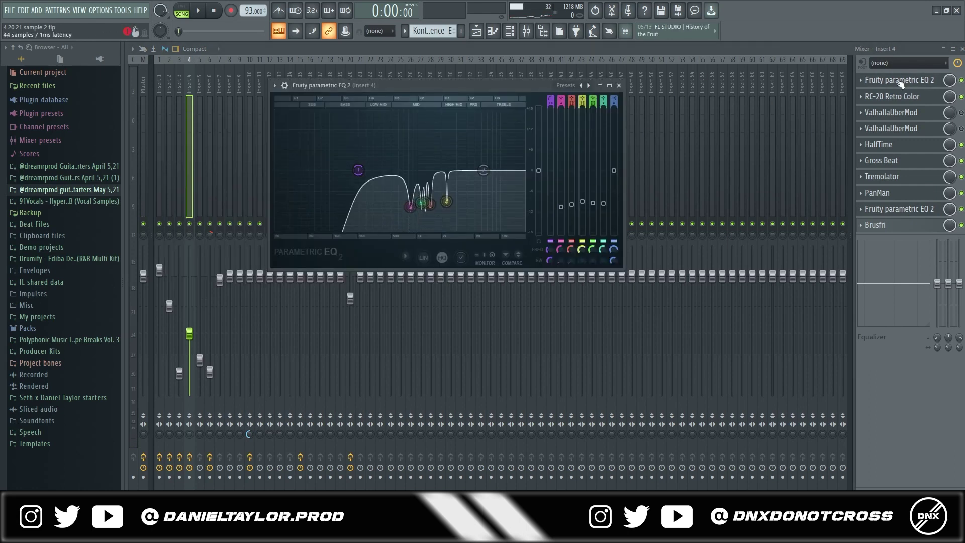
{"action": "left_click", "coordinate": [899, 208]}
{"action": "left_click", "coordinate": [899, 80]}
{"action": "key", "text": "Escape"}
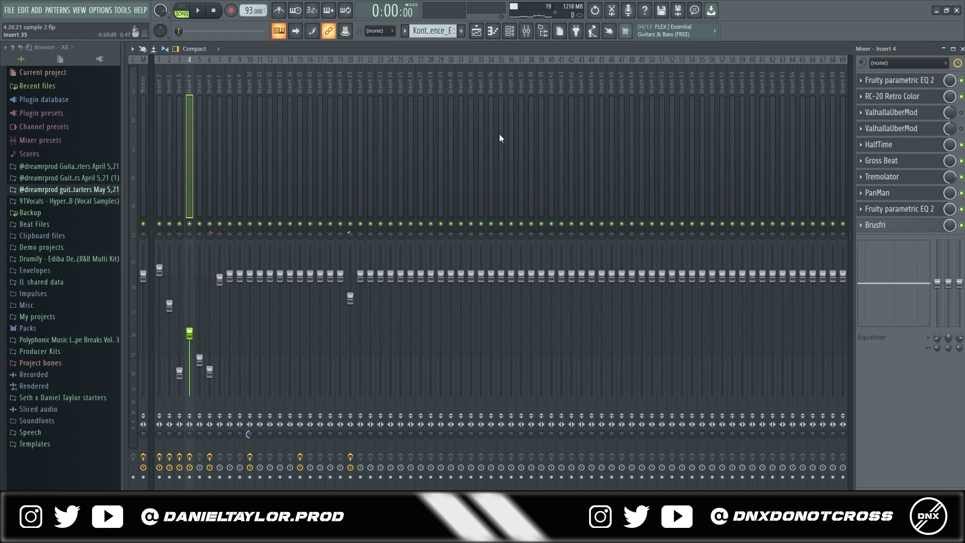
Step: Play the Track 4 melody with both Insert 4 EQs enabled, stop playback and show the playlist
{"action": "key", "text": "space"}
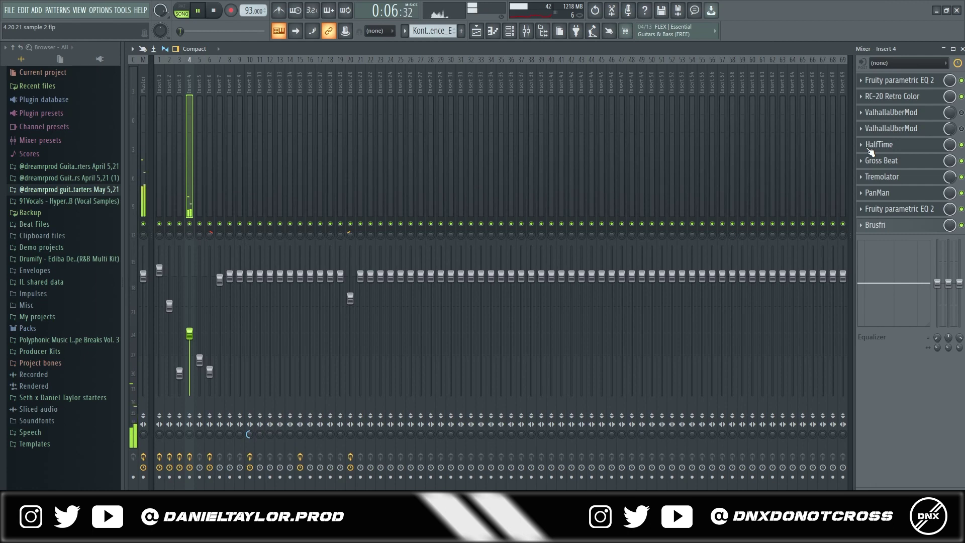
{"action": "key", "text": "space"}
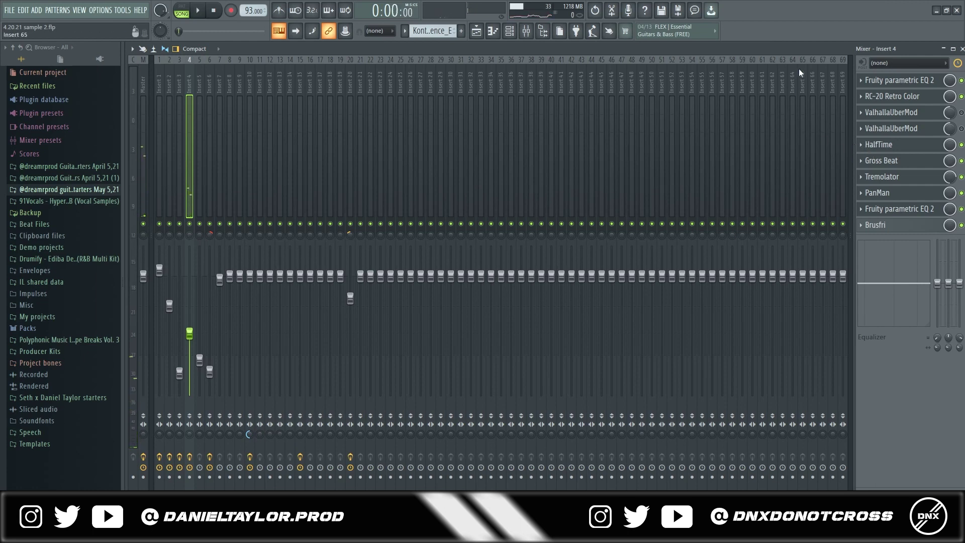
{"action": "left_click", "coordinate": [476, 31]}
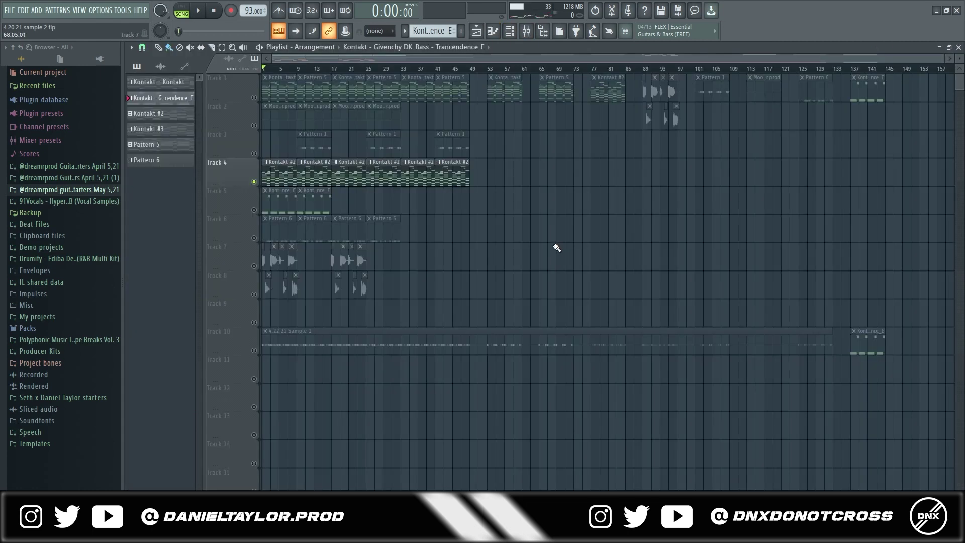